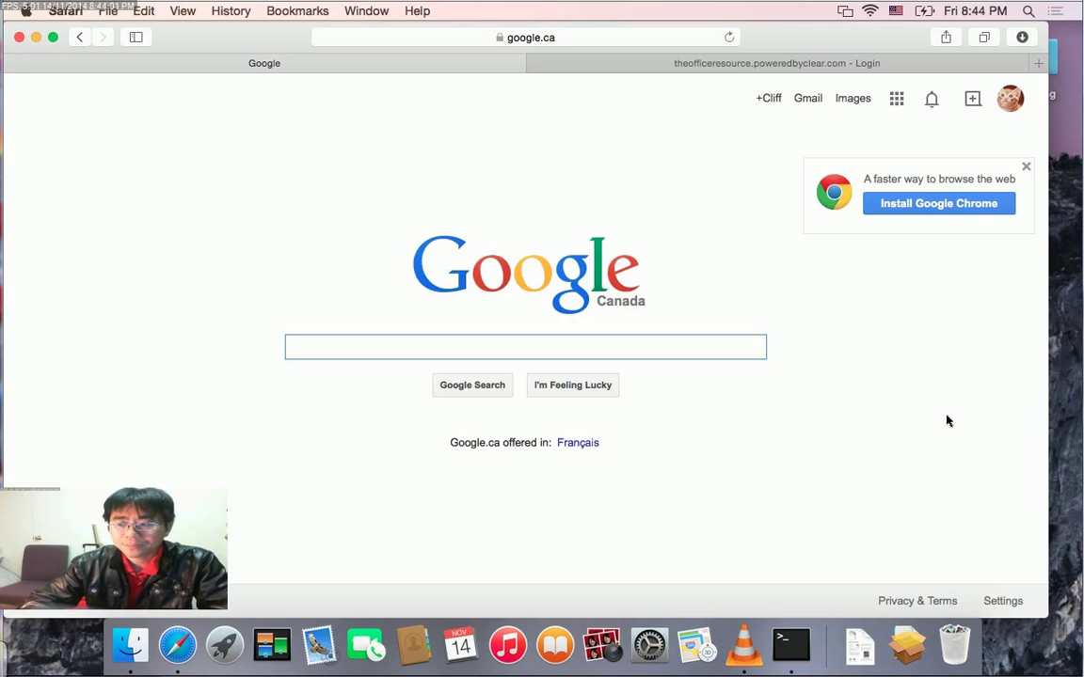
- Search Google for "mac openvpn client", using the corrected spelling of the query
click(463, 352)
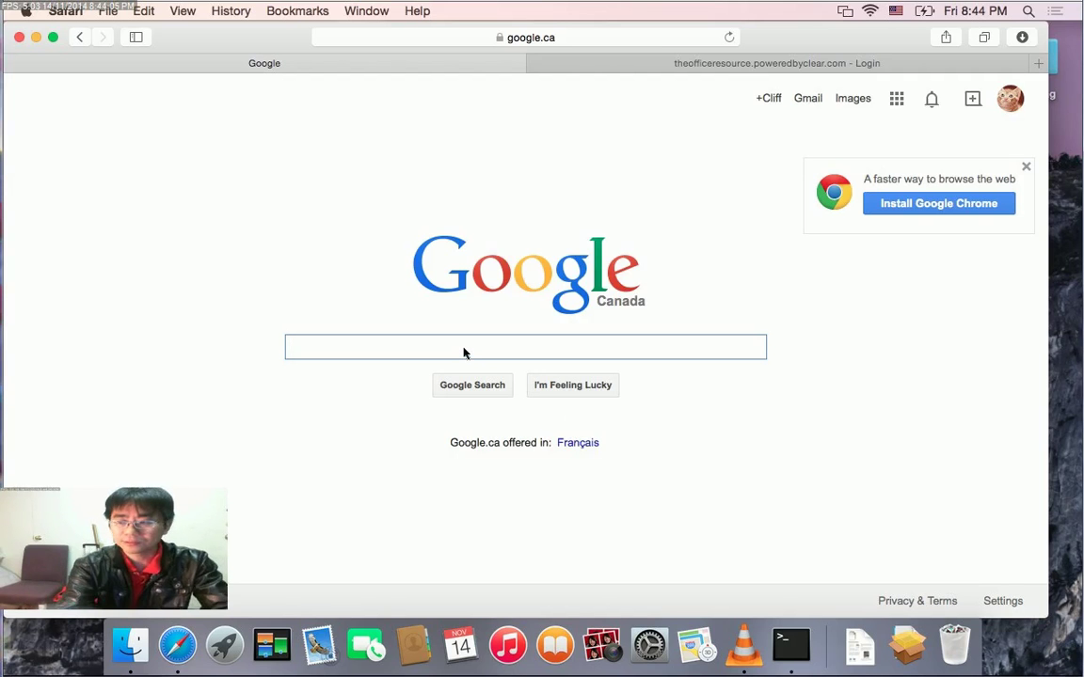
text(m)
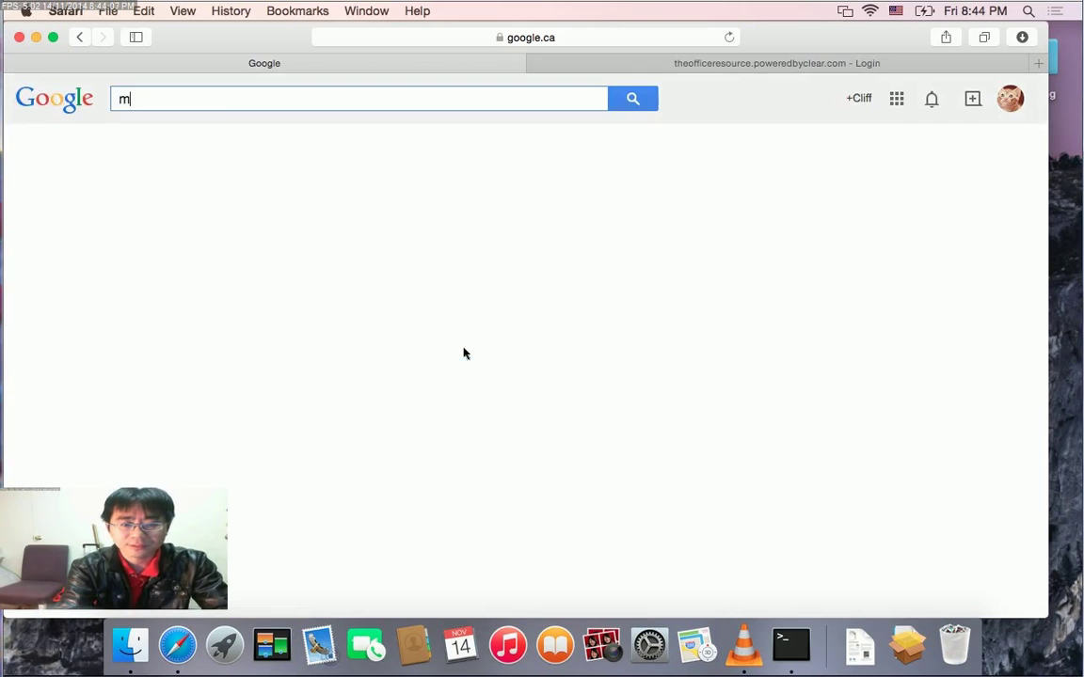
text(ac openvpn)
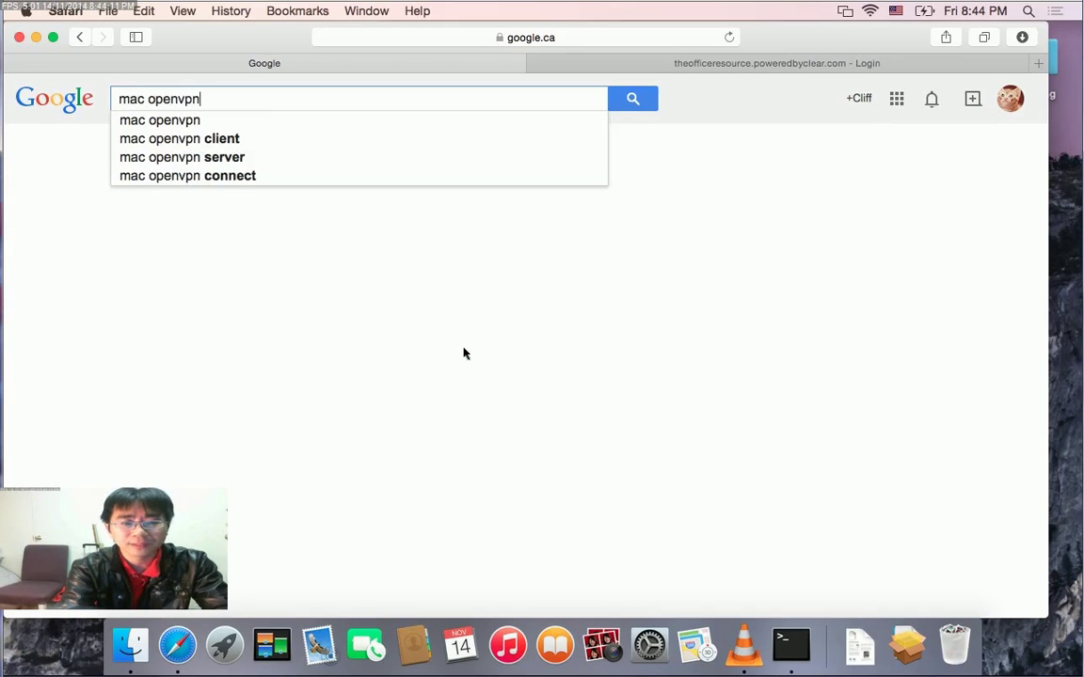
text( clinet)
key(Return)
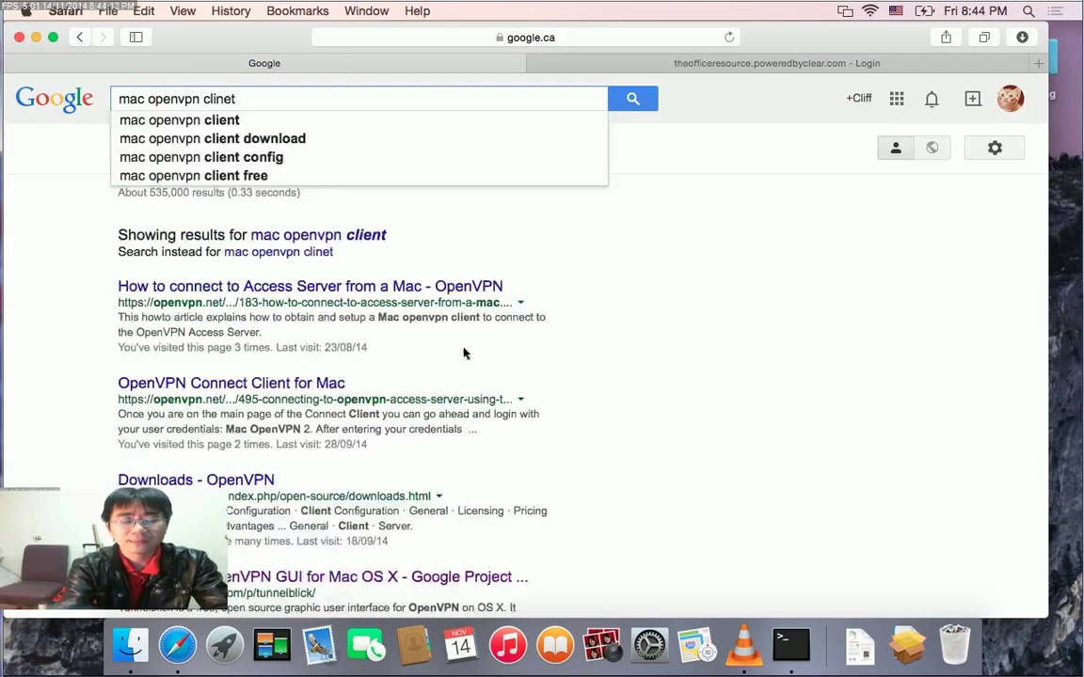
click(348, 234)
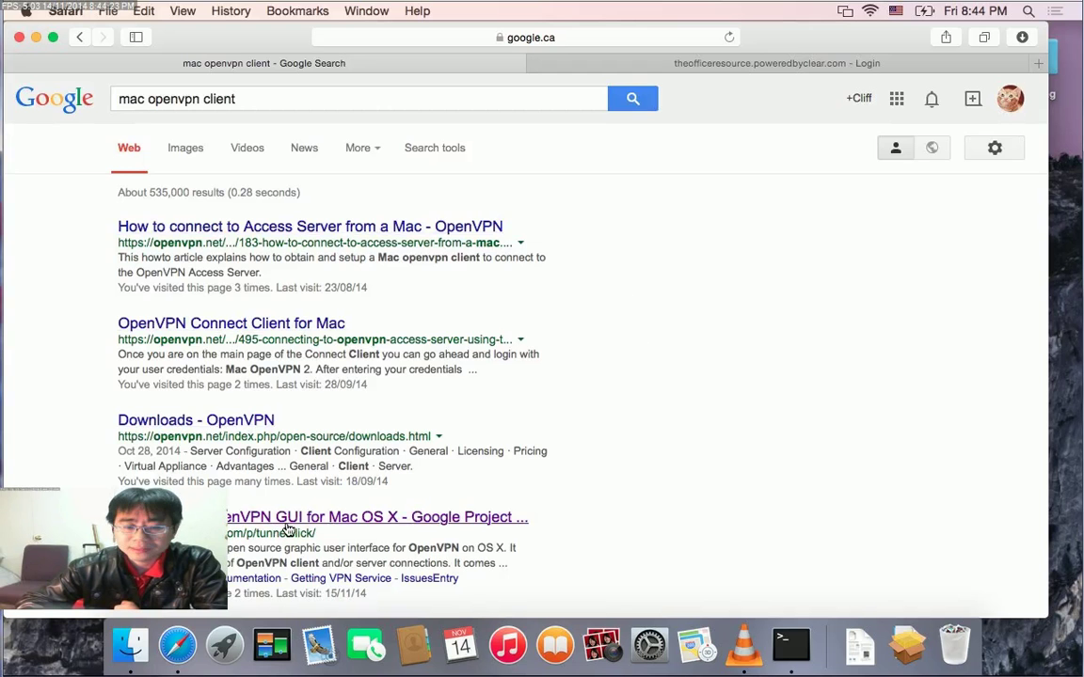
- Open the tunnelblick project page from the search results and go to its download page
scroll(675, 474, down, 2)
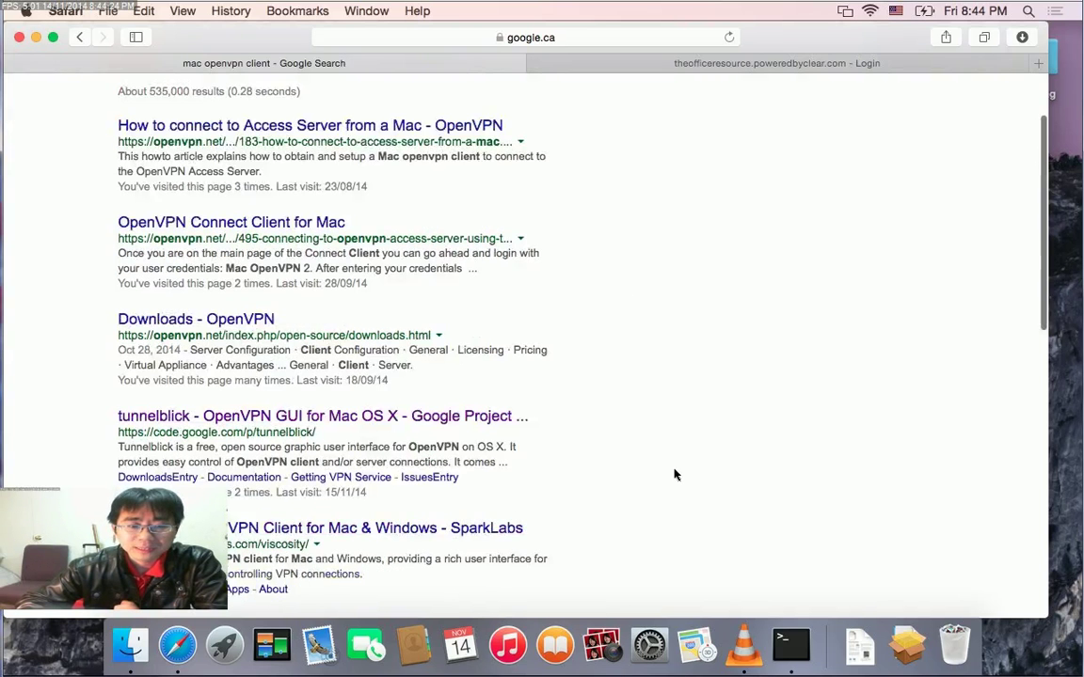
scroll(672, 472, down, 3)
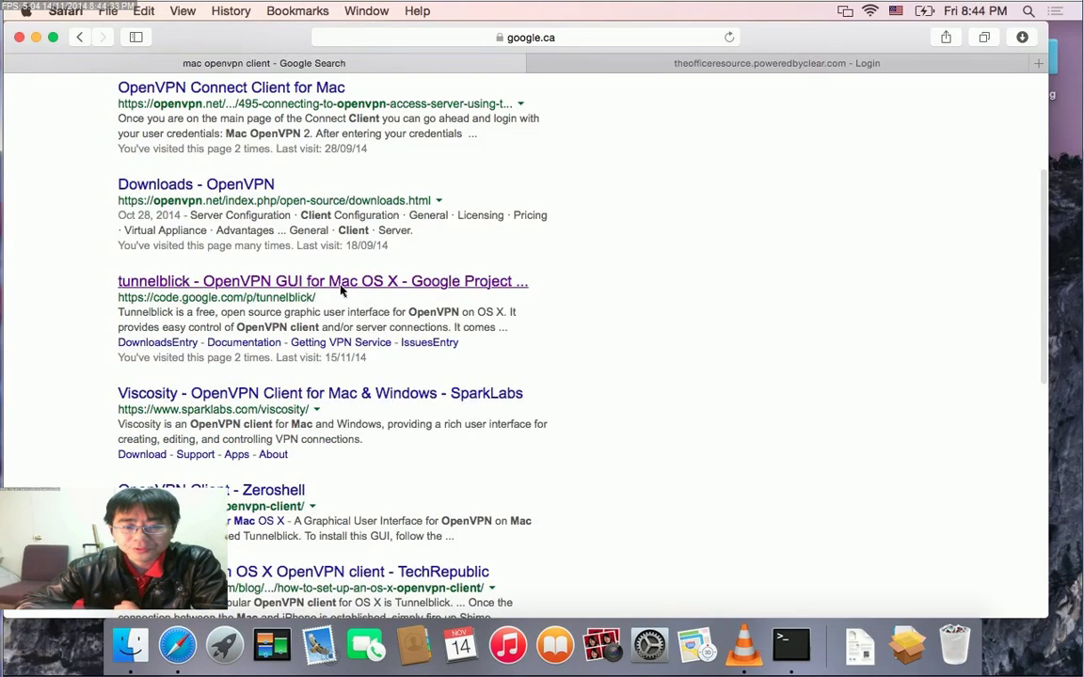
click(363, 288)
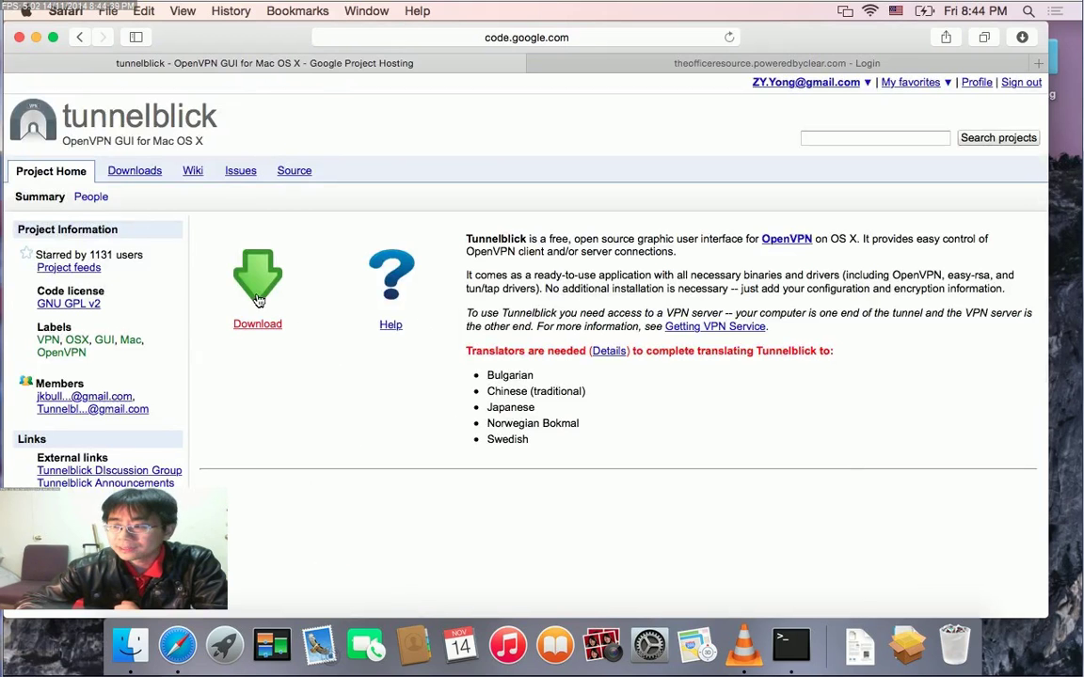
click(258, 299)
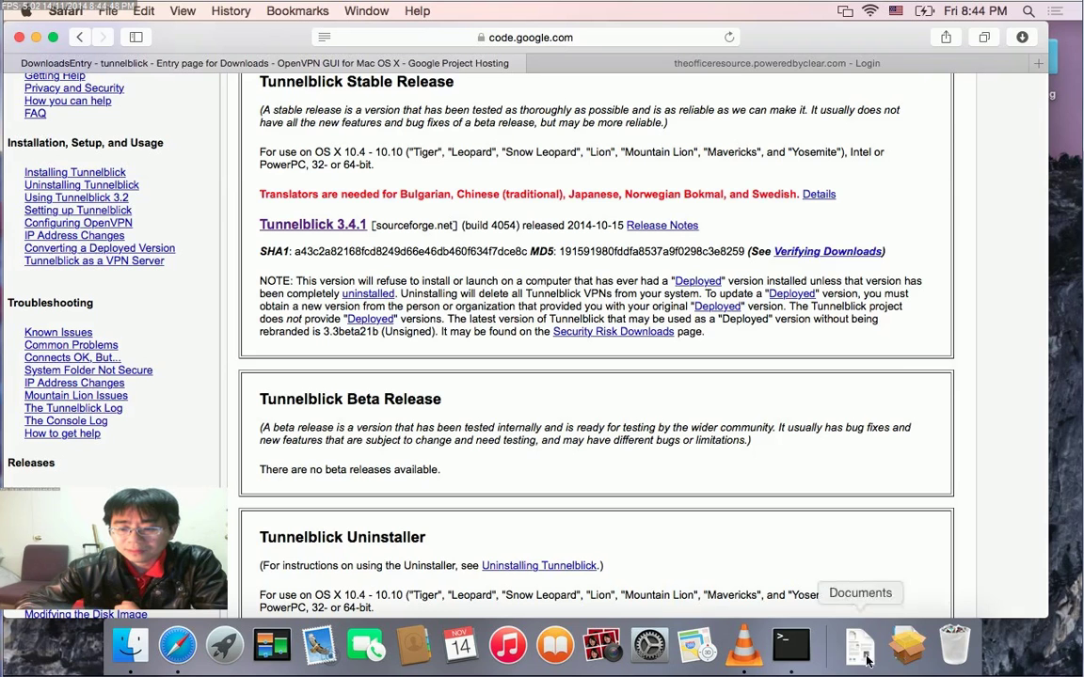
- Open the downloaded Tunnelblick_3.4.1_r3054.dmg and run the Tunnelblick application inside it, allowing it to open
click(904, 650)
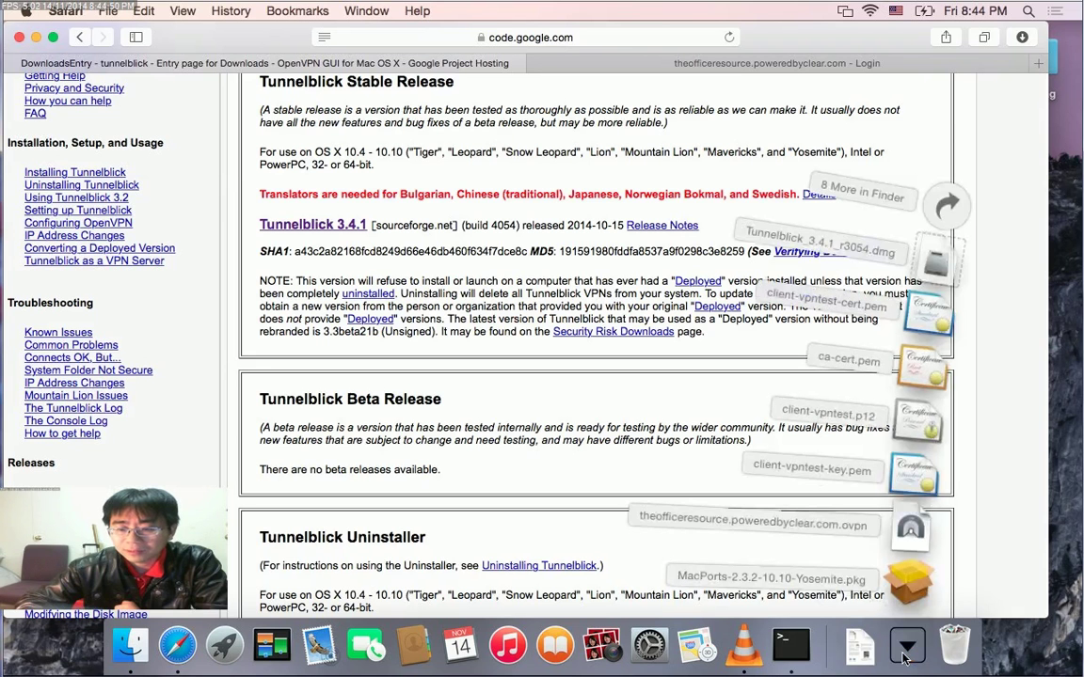
click(935, 260)
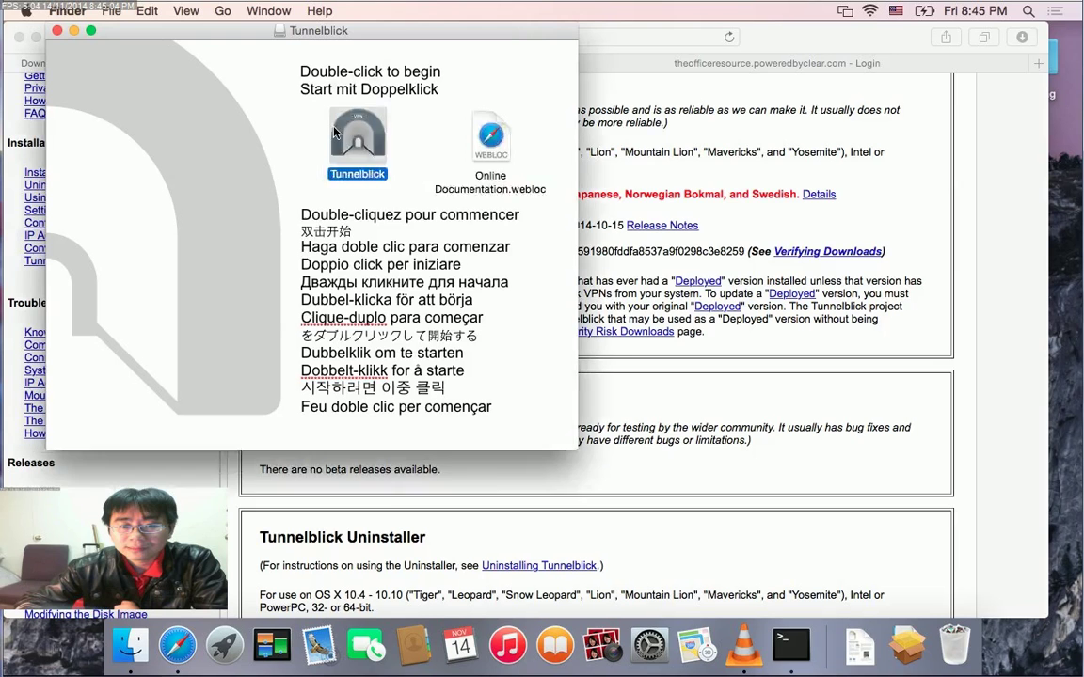
double_click(380, 149)
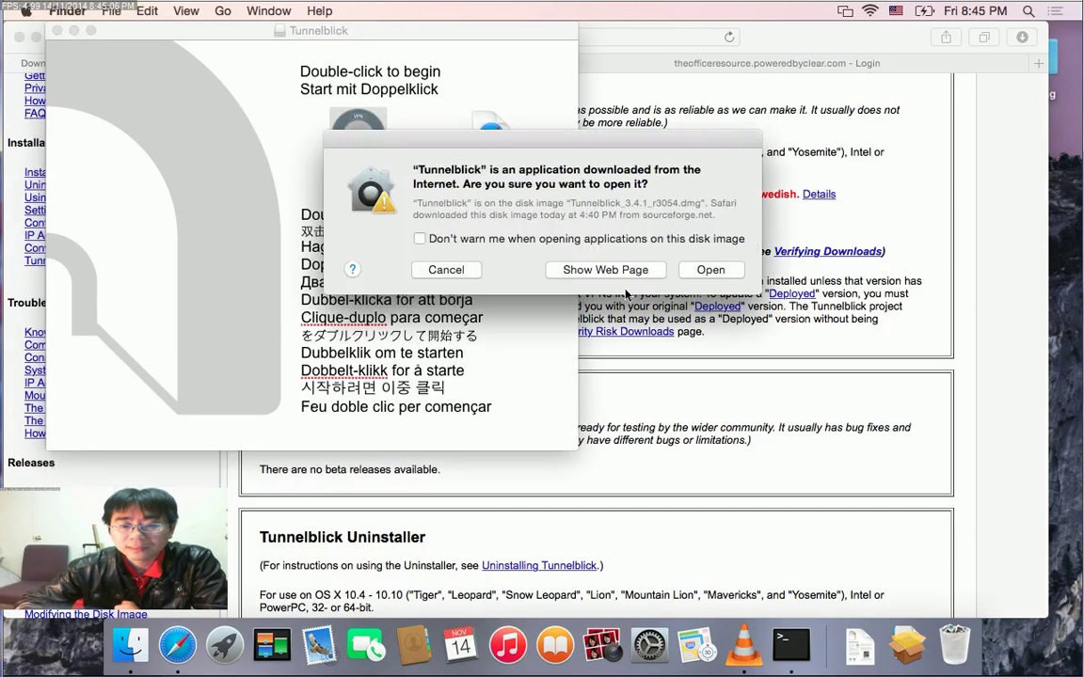
click(704, 270)
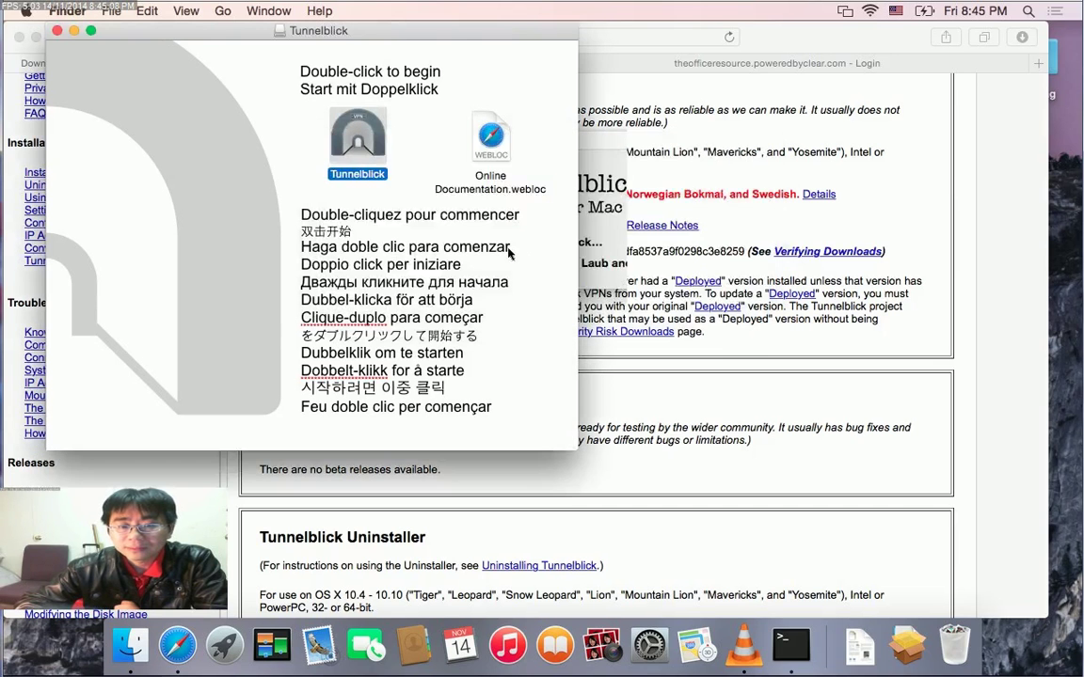
- Authorize replacing Tunnelblick 3.4.1 in Applications by entering the Mac account password
click(546, 350)
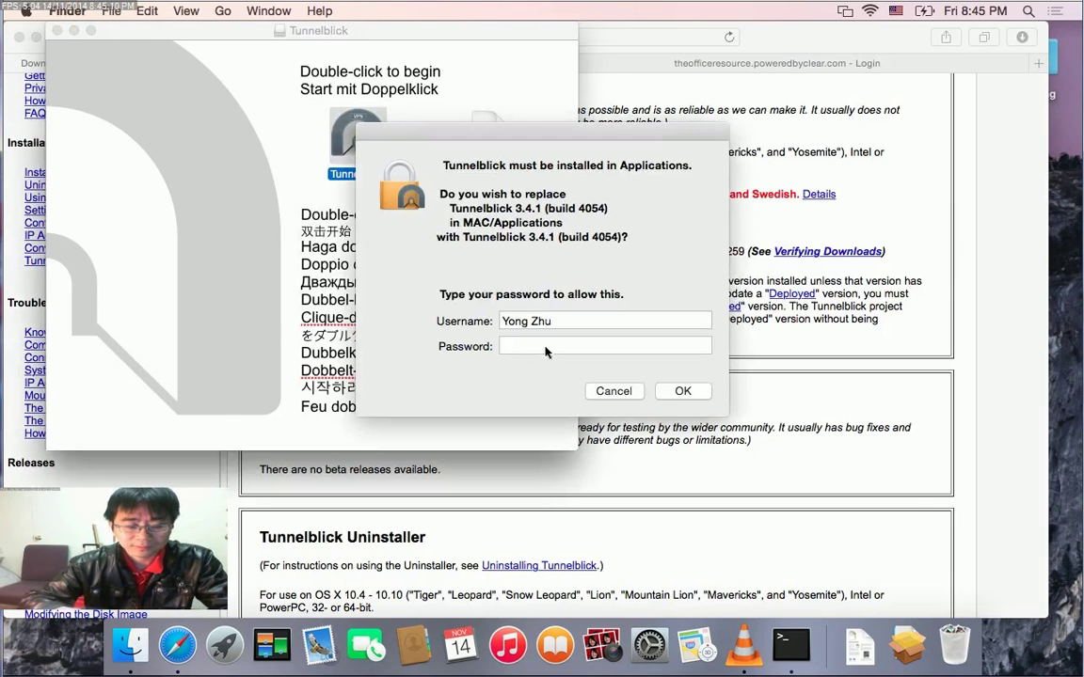
text(****)
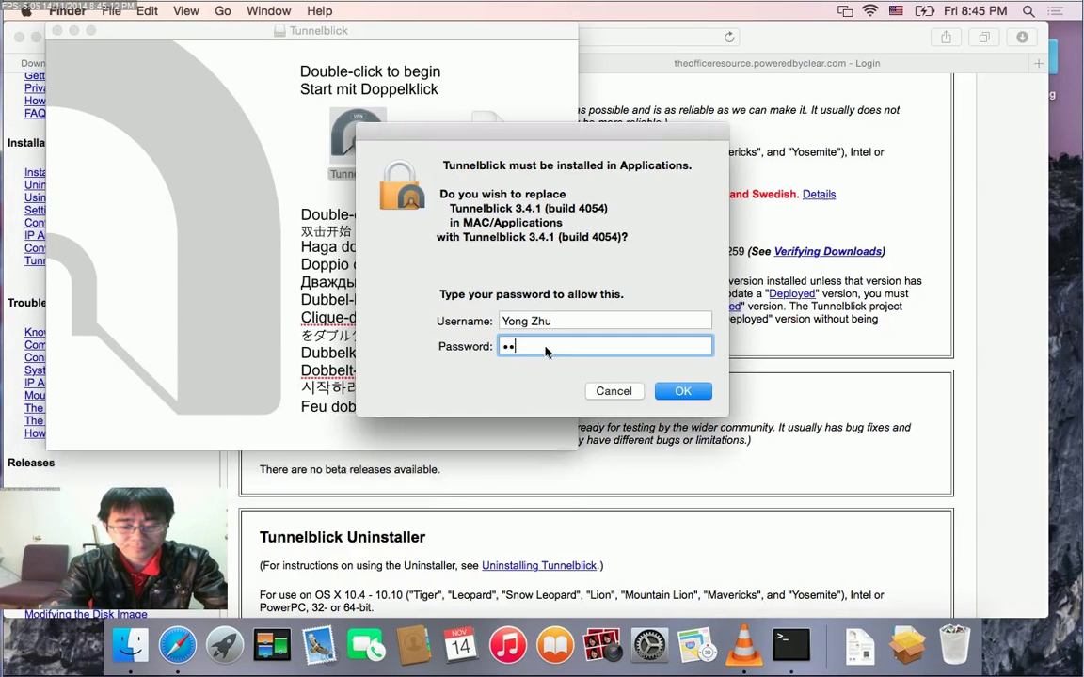
text(*****)
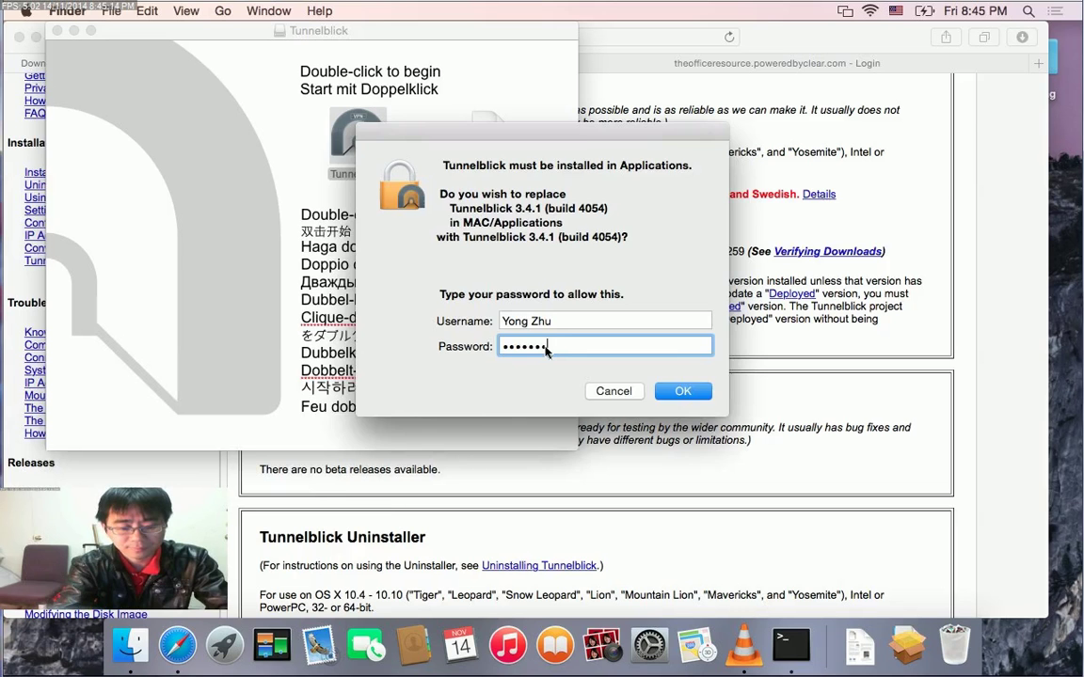
key(Return)
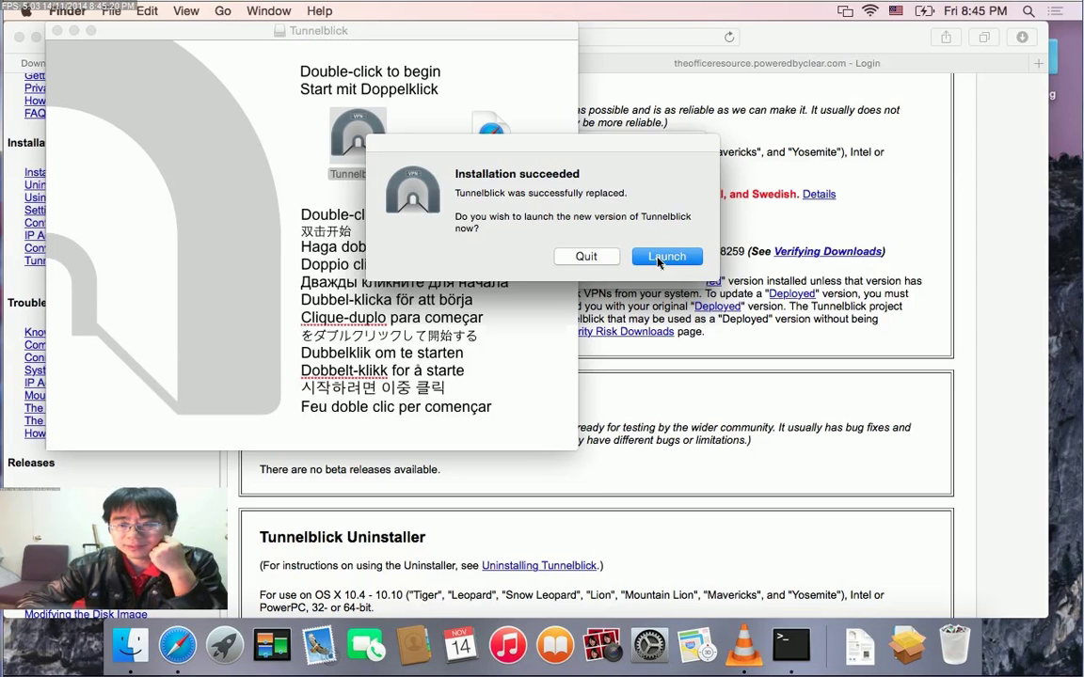
- Launch Tunnelblick, completing its welcome prompts as having configuration files, and close the disk image and Trash windows
click(663, 257)
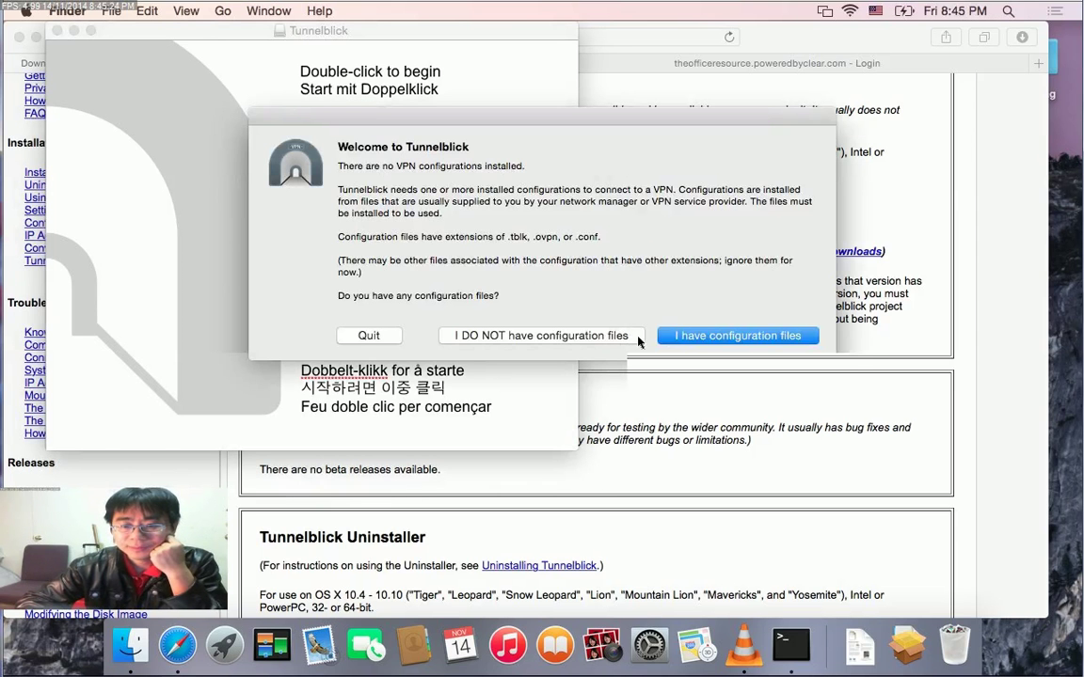
click(697, 335)
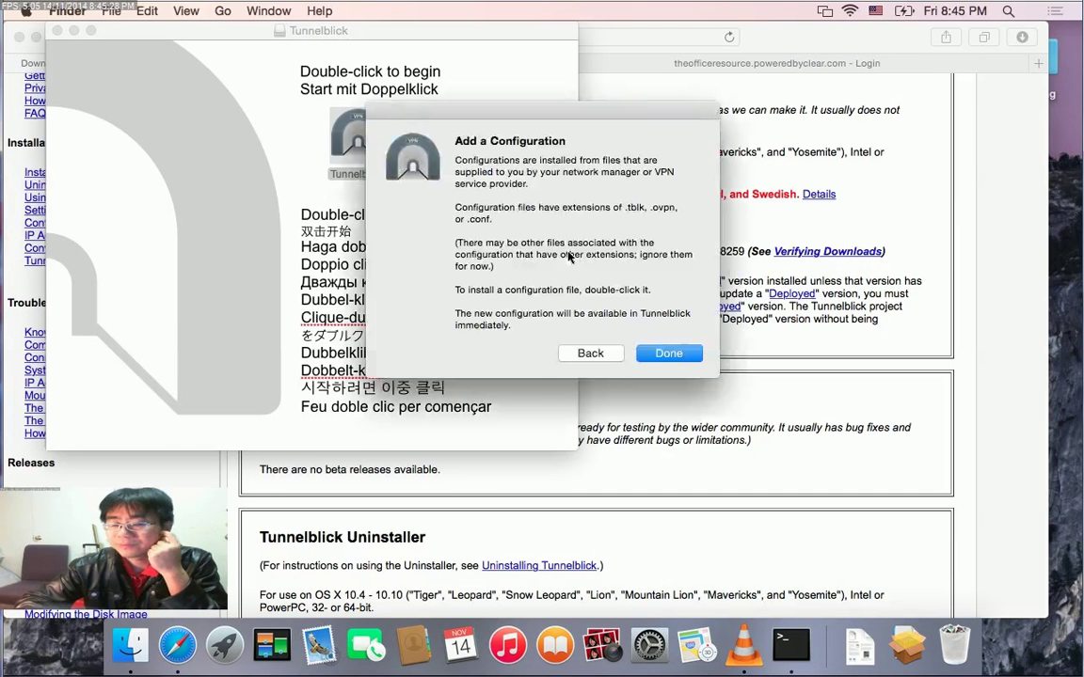
click(668, 354)
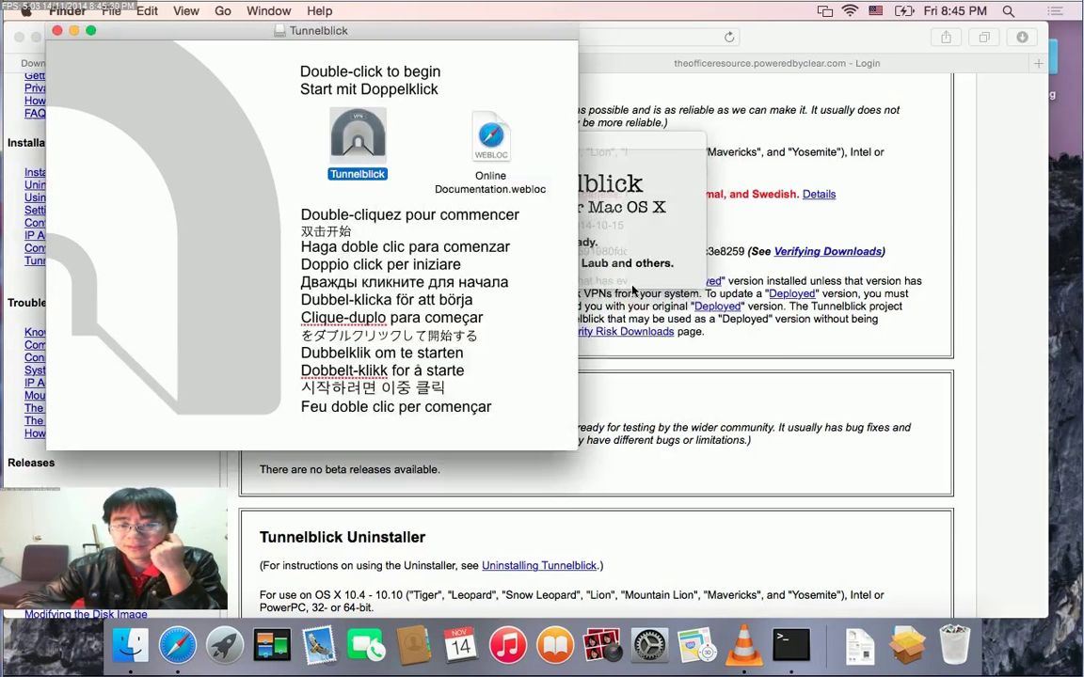
click(57, 31)
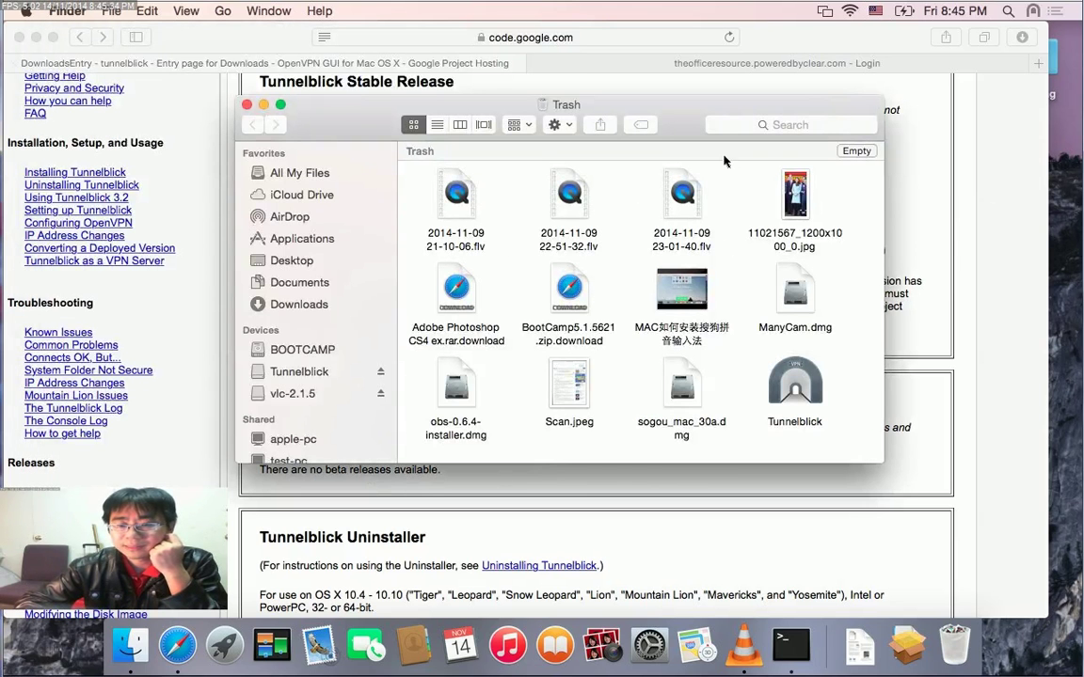
click(248, 105)
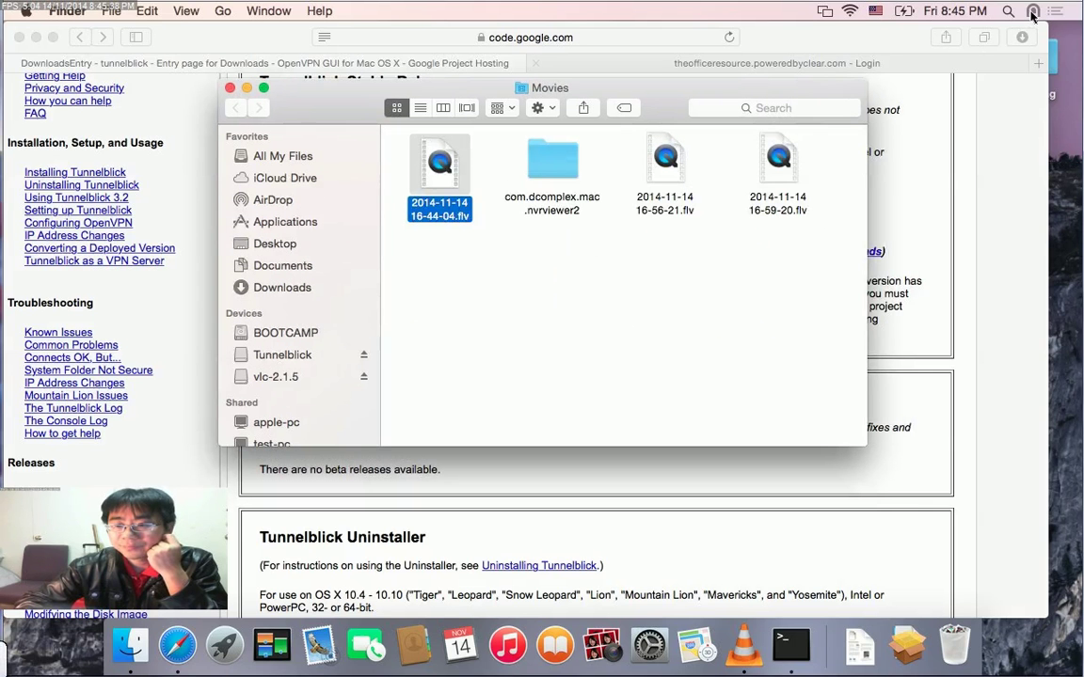
- Check Tunnelblick's status menu for available VPN configurations and active connections
click(1032, 13)
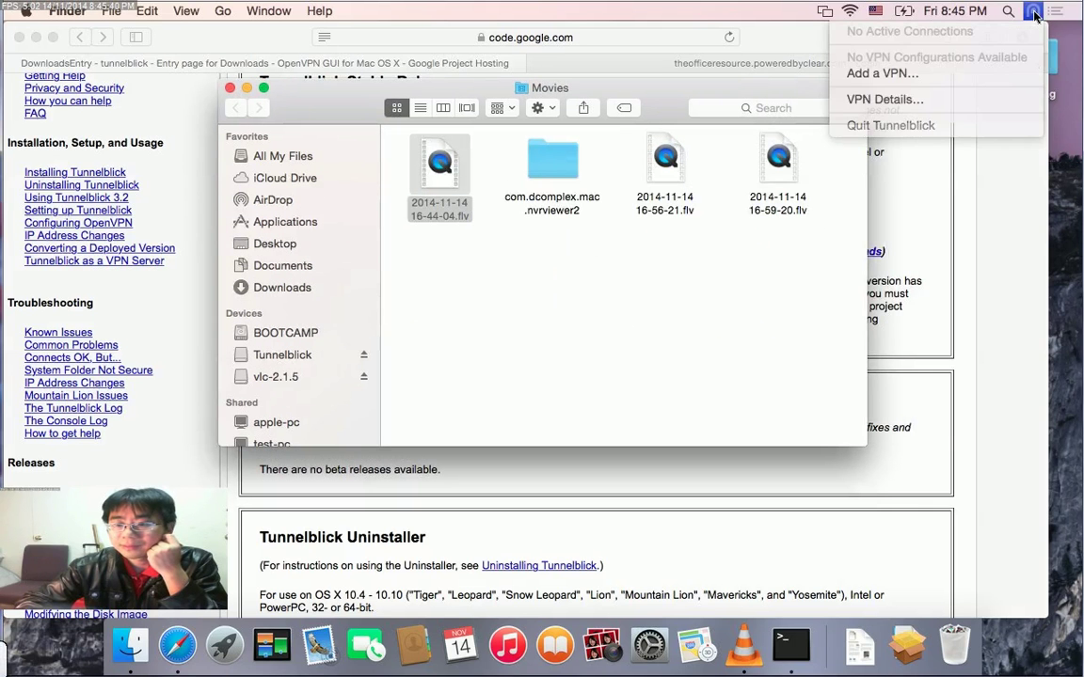
click(1033, 13)
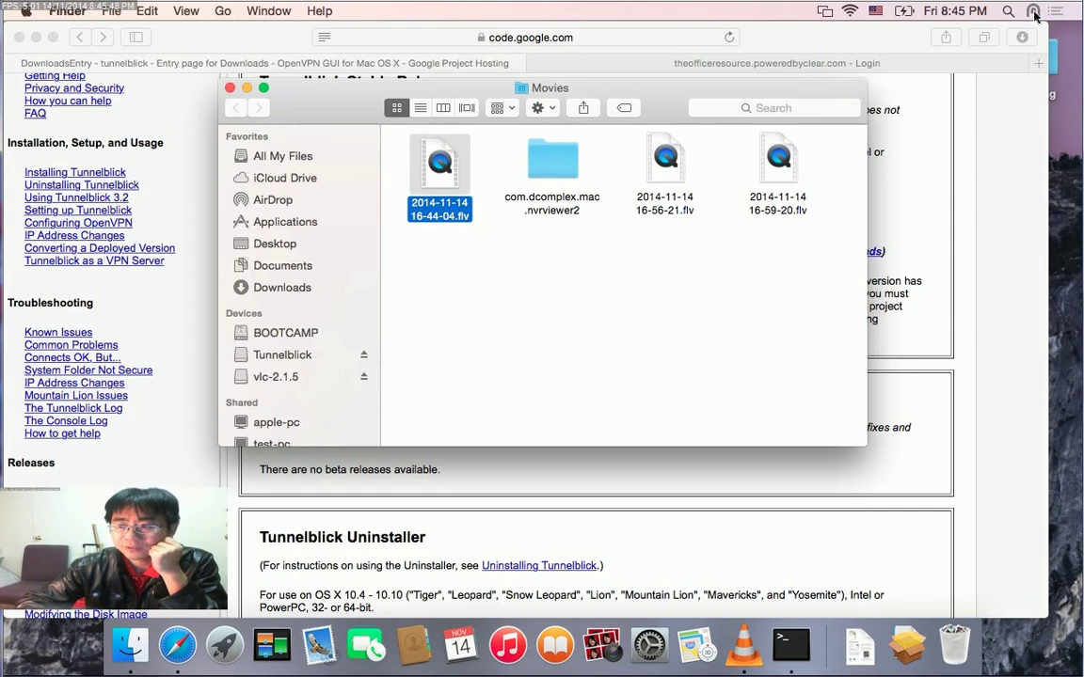
click(1034, 12)
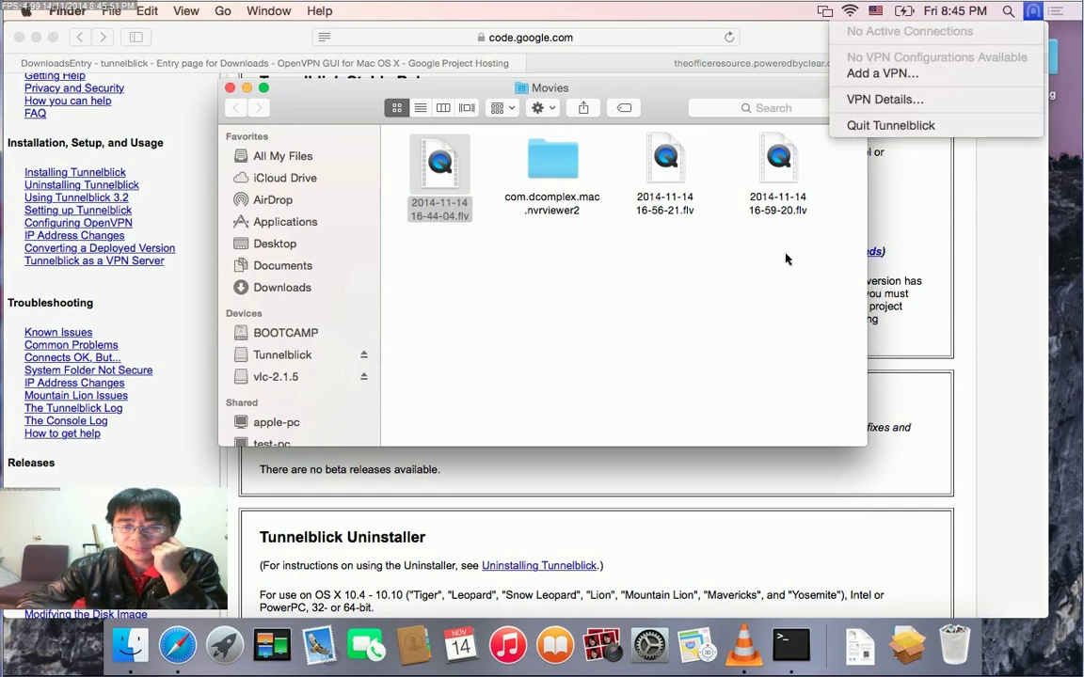
click(749, 289)
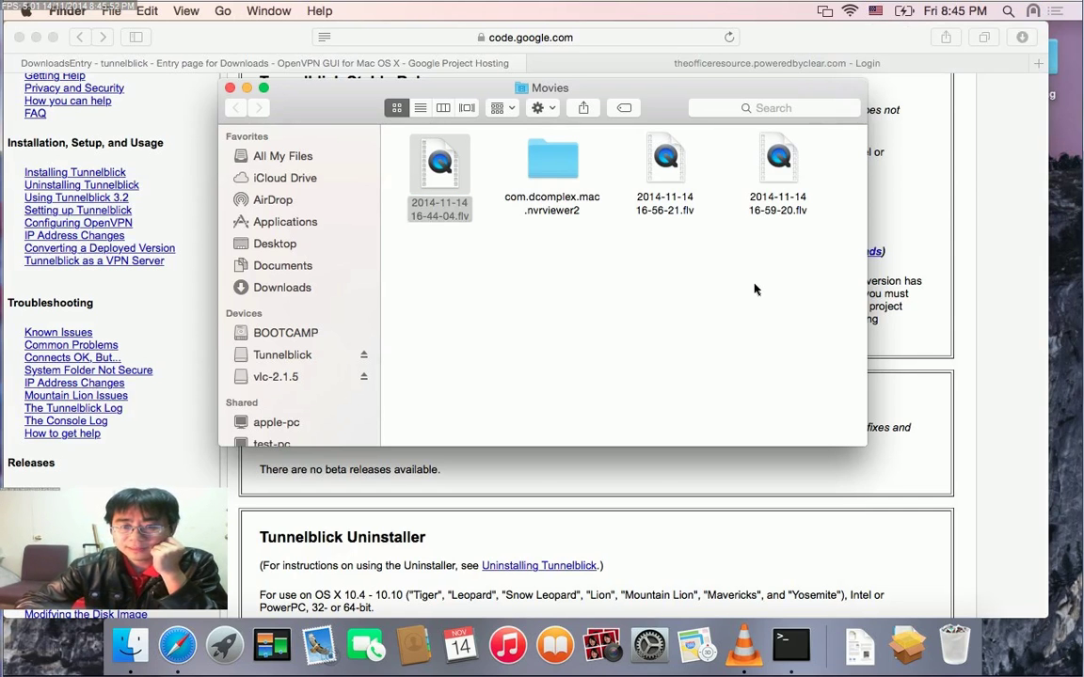
- Log in to the ClearOS site in Safari as vpntest, saving the account password, and continue to the suggested start page
click(740, 66)
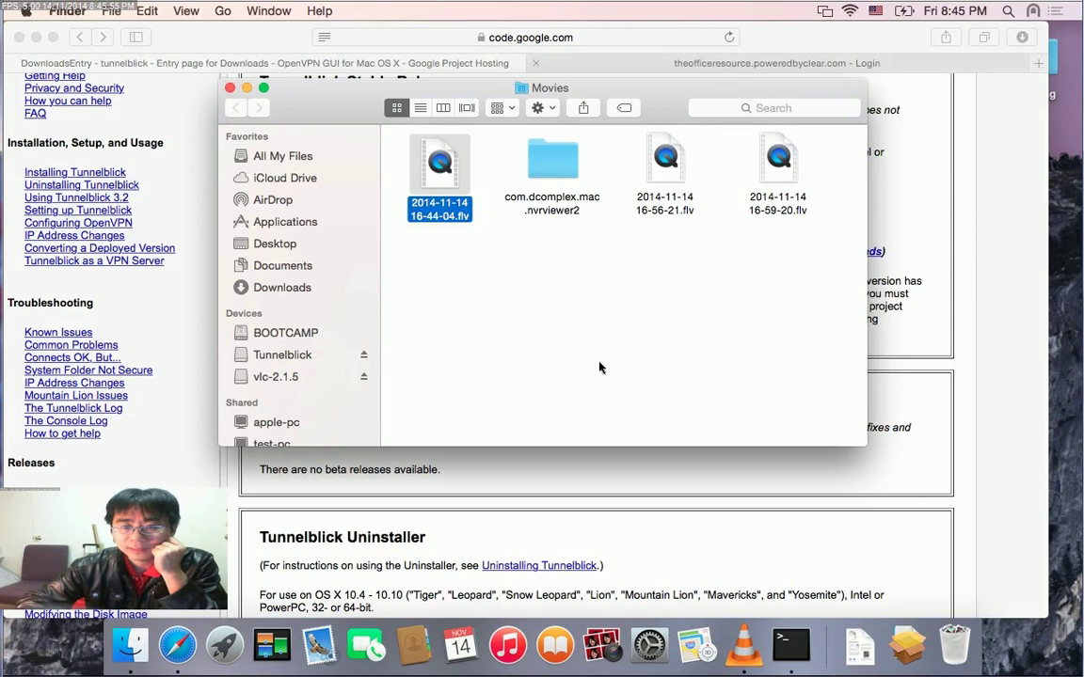
click(573, 275)
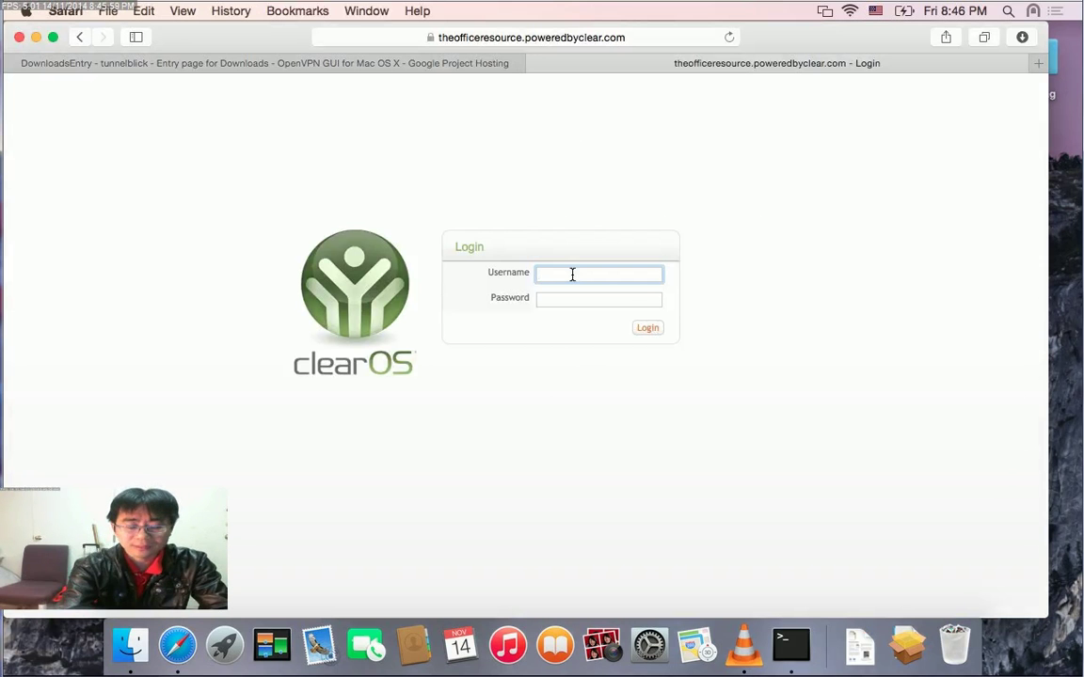
text(vpntest)
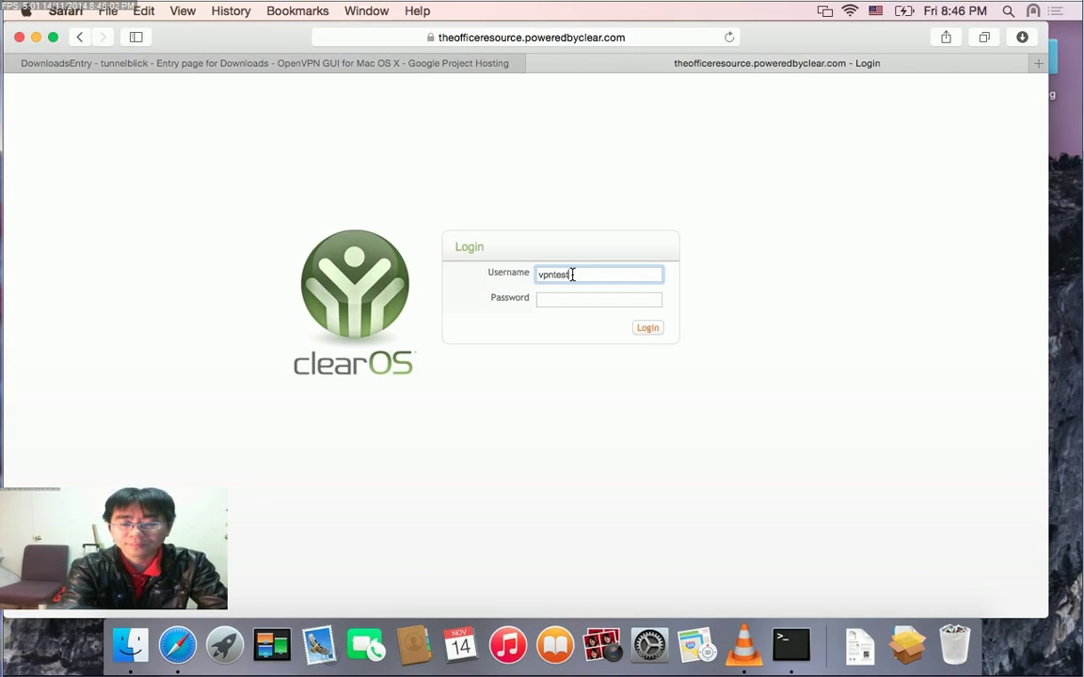
key(Tab)
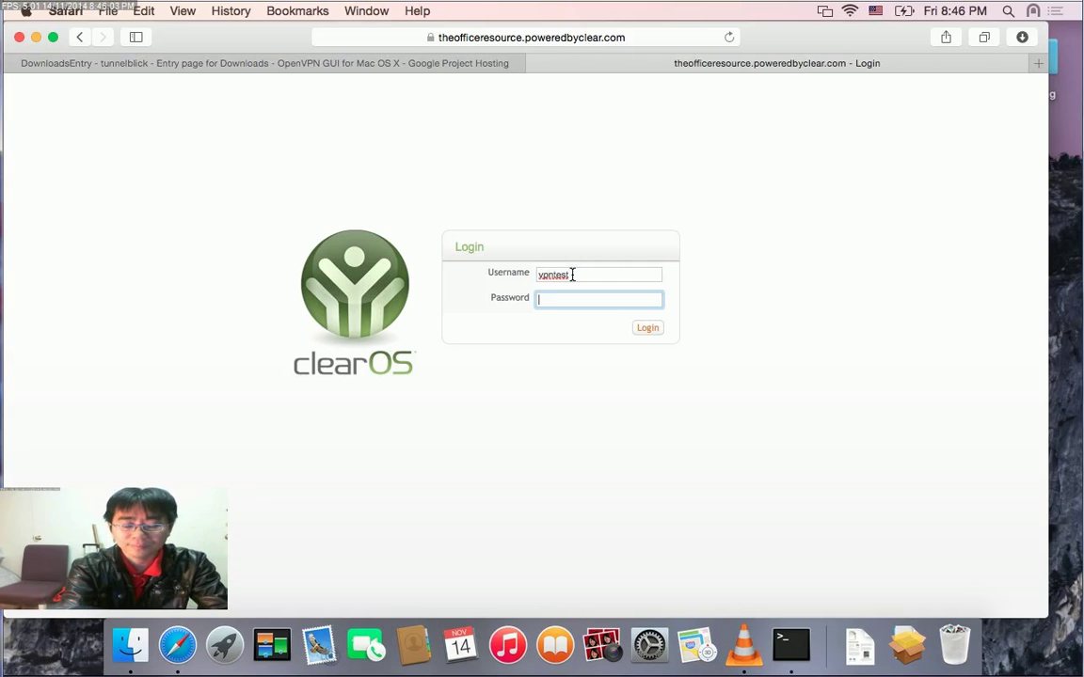
text(••••••••••)
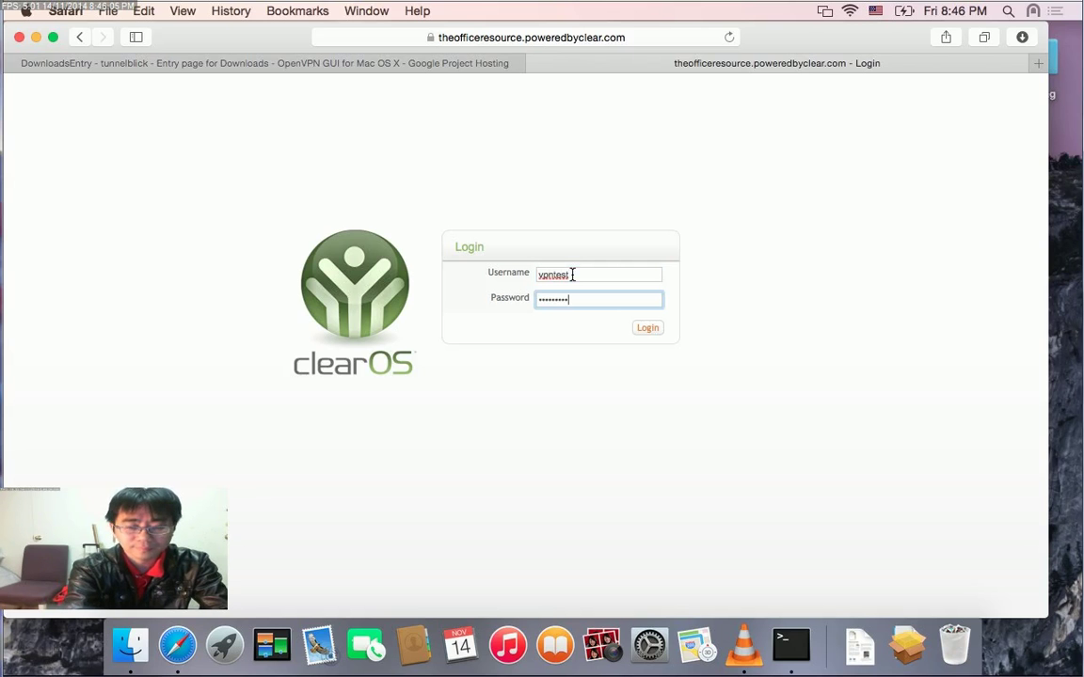
text(•)
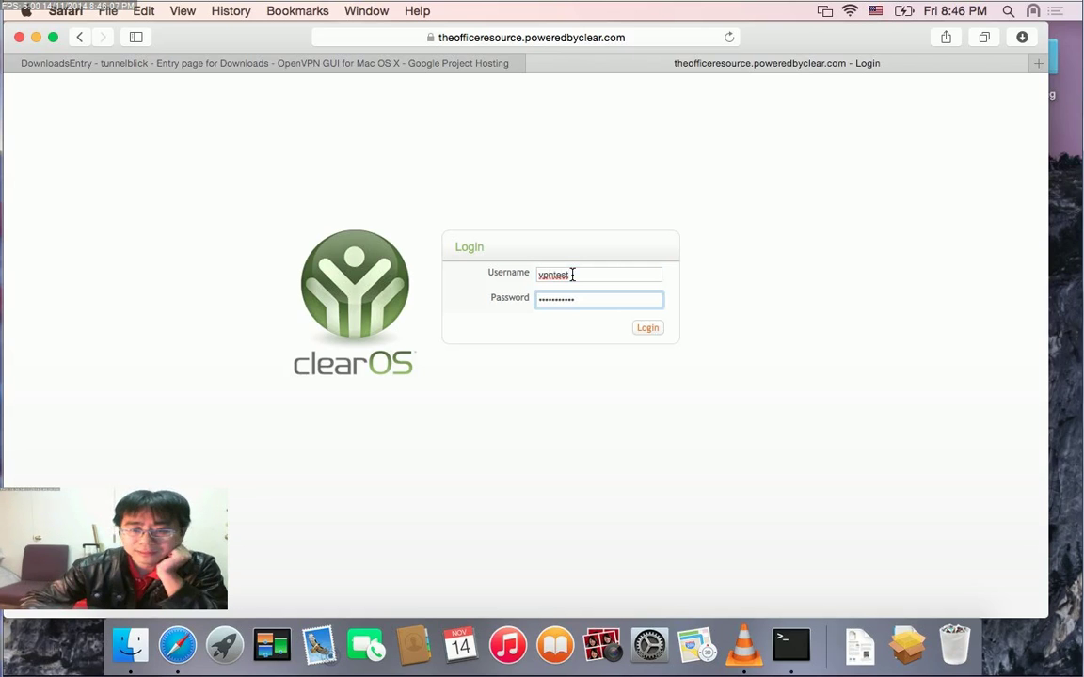
click(651, 335)
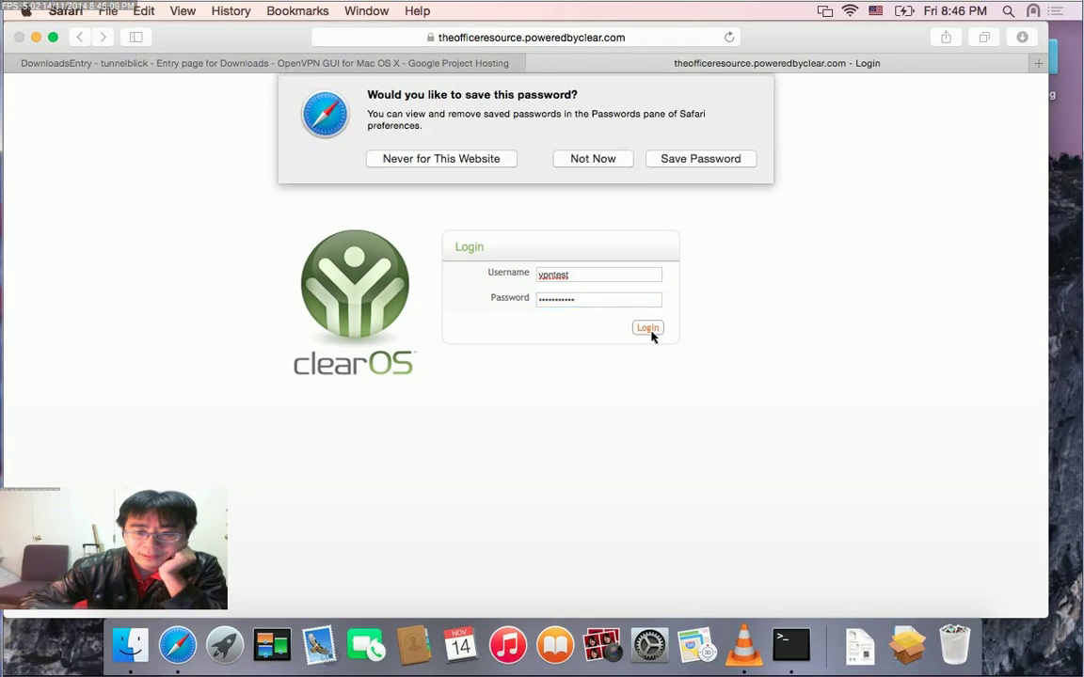
click(691, 160)
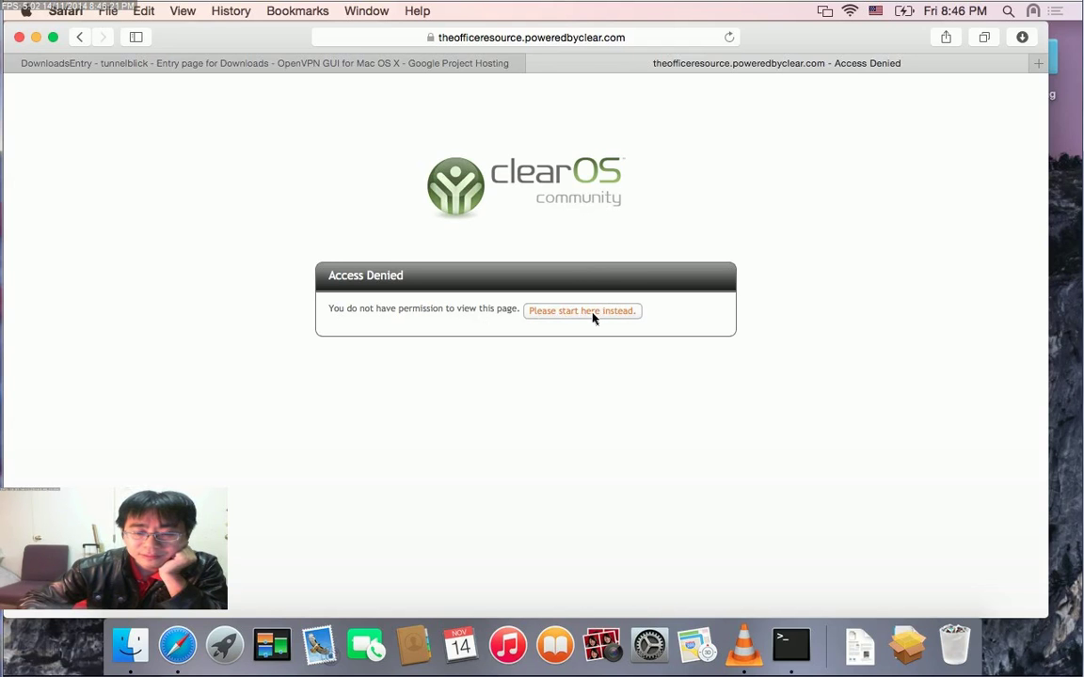
click(598, 313)
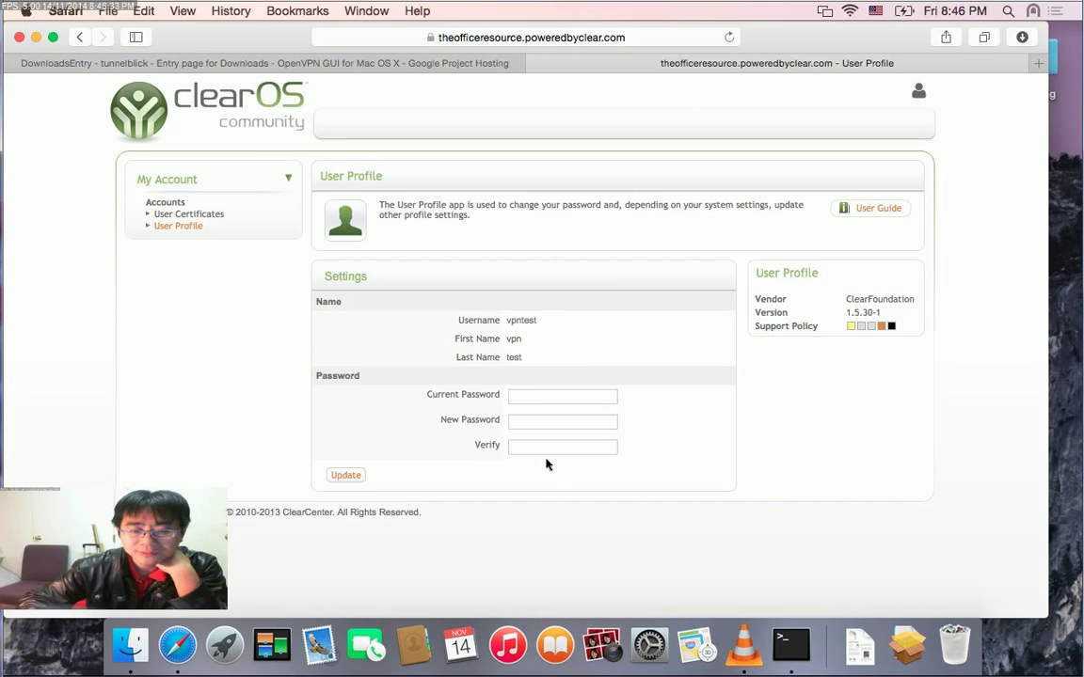
- Open the User Certificates page and check the MacOS configuration file download offered under OpenVPN
click(193, 215)
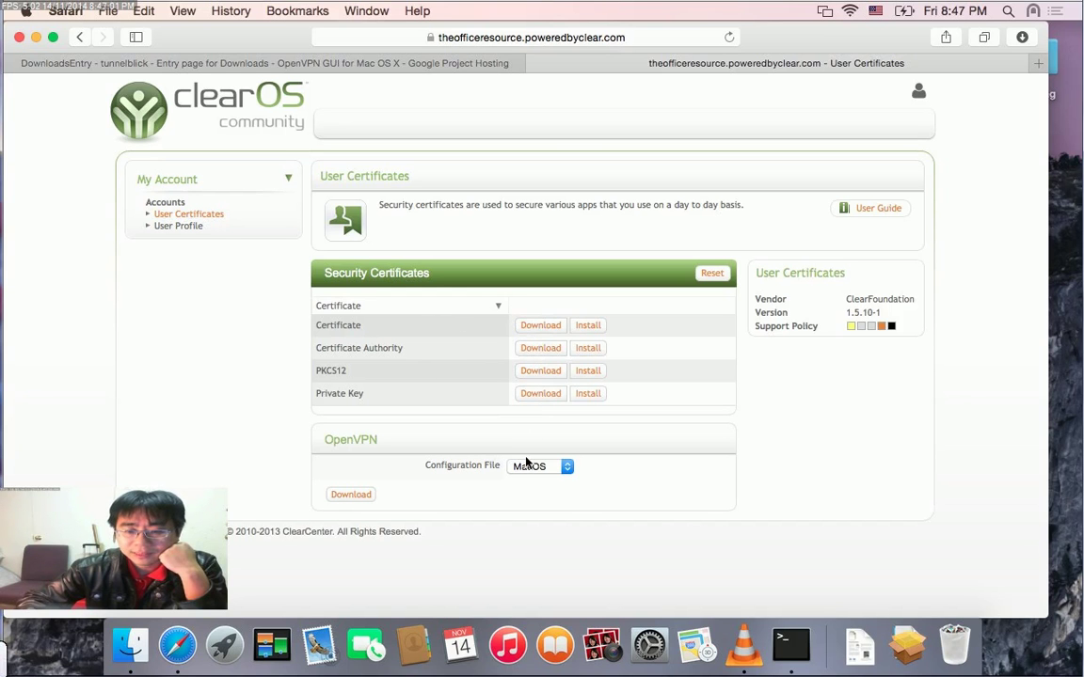
drag(334, 443, 357, 442)
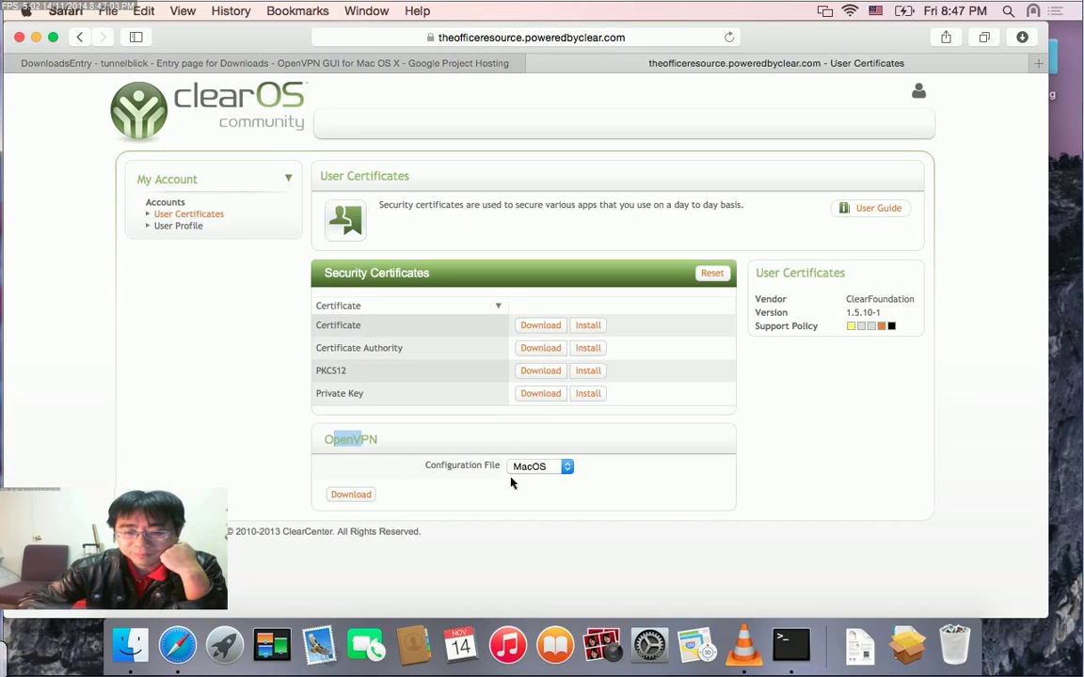
click(551, 467)
click(548, 468)
click(367, 498)
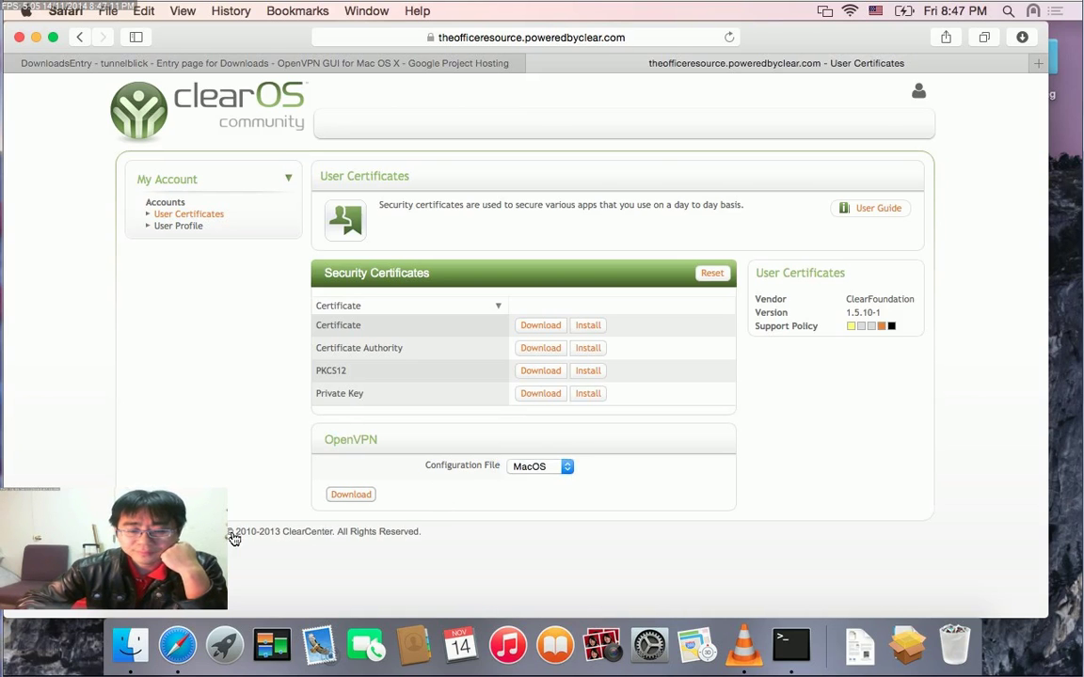
- Switch to Finder, show the Downloads folder, and quit the running Tunnelblick
click(131, 647)
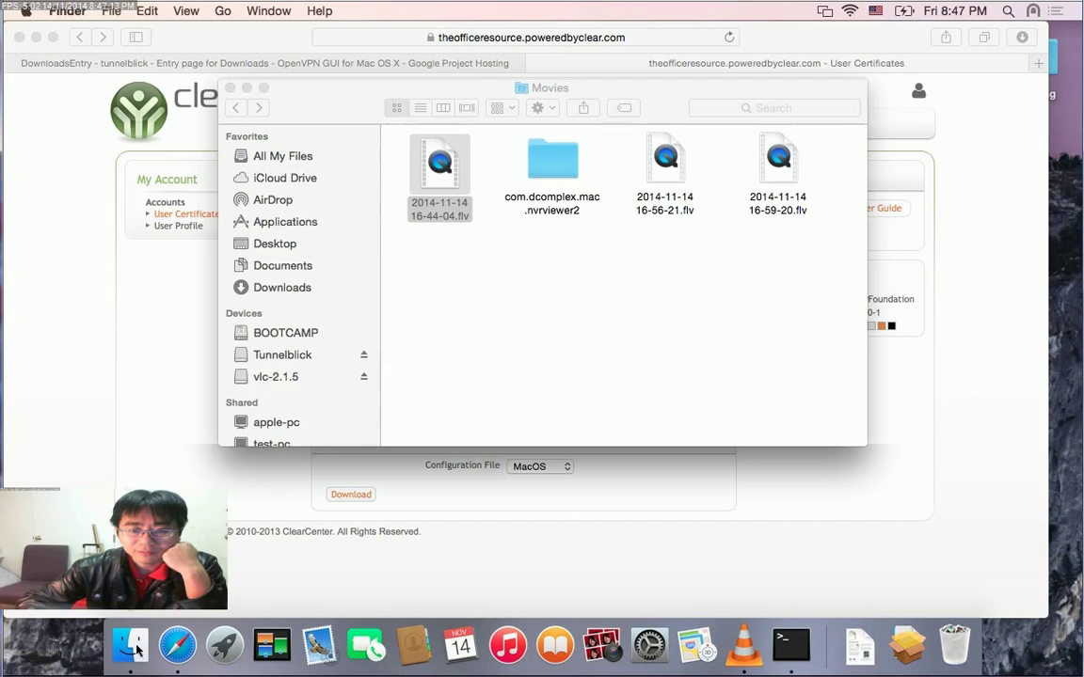
click(289, 288)
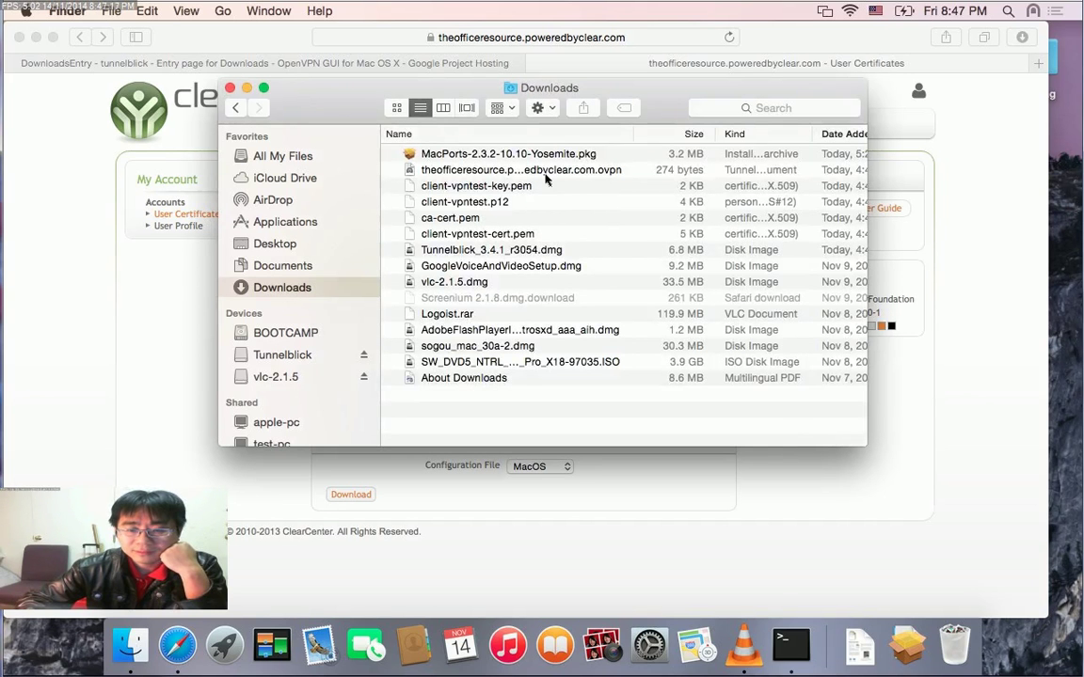
double_click(617, 171)
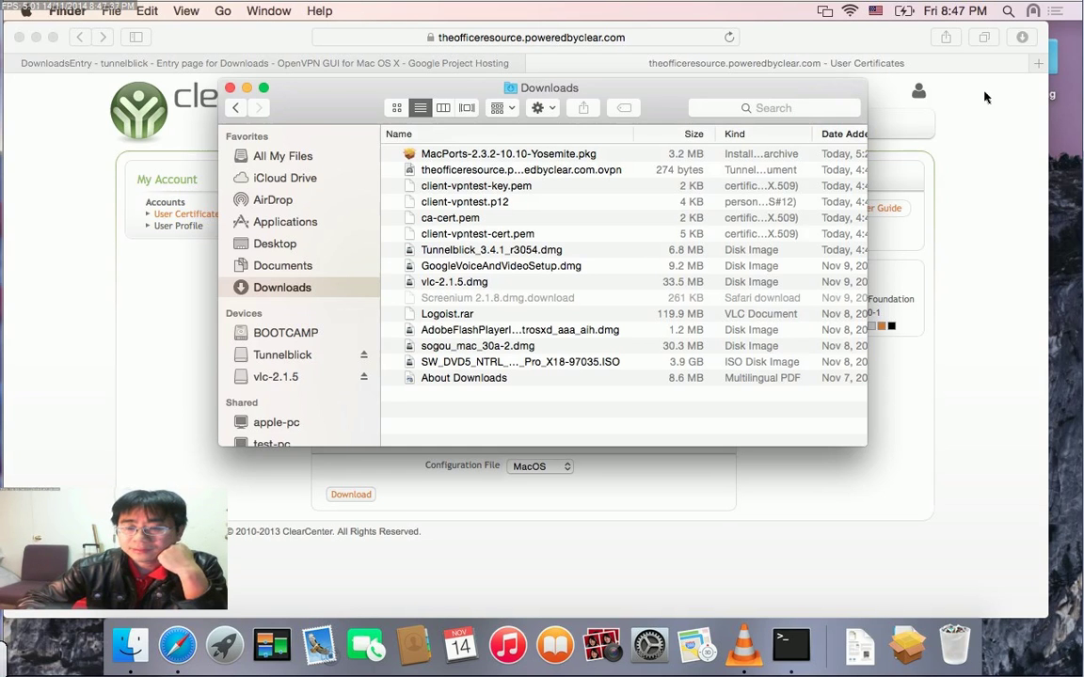
click(1033, 11)
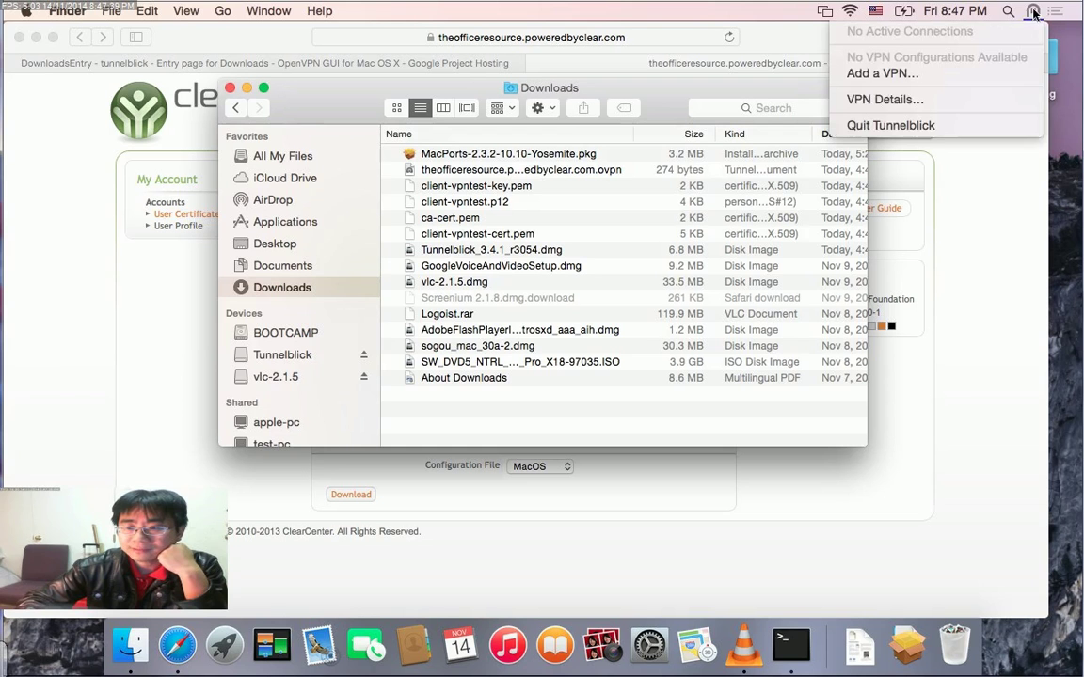
click(919, 130)
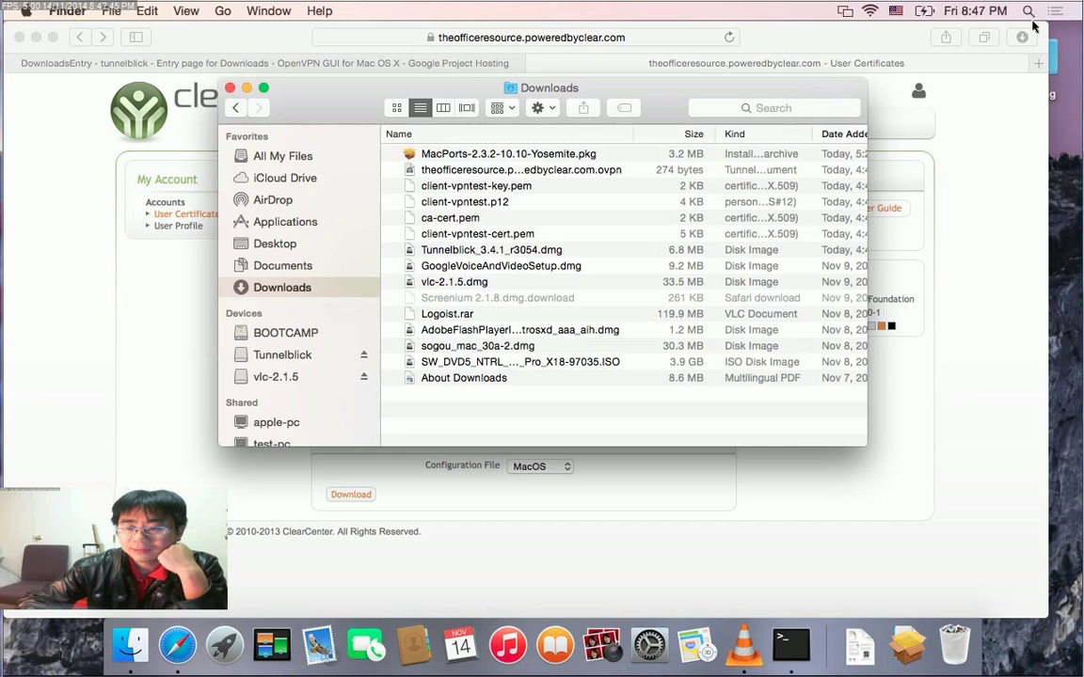
- Open theofficeresource.poweredbyclear.com.ovpn from Downloads with Tunnelblick and install the configuration for the current user only
click(424, 172)
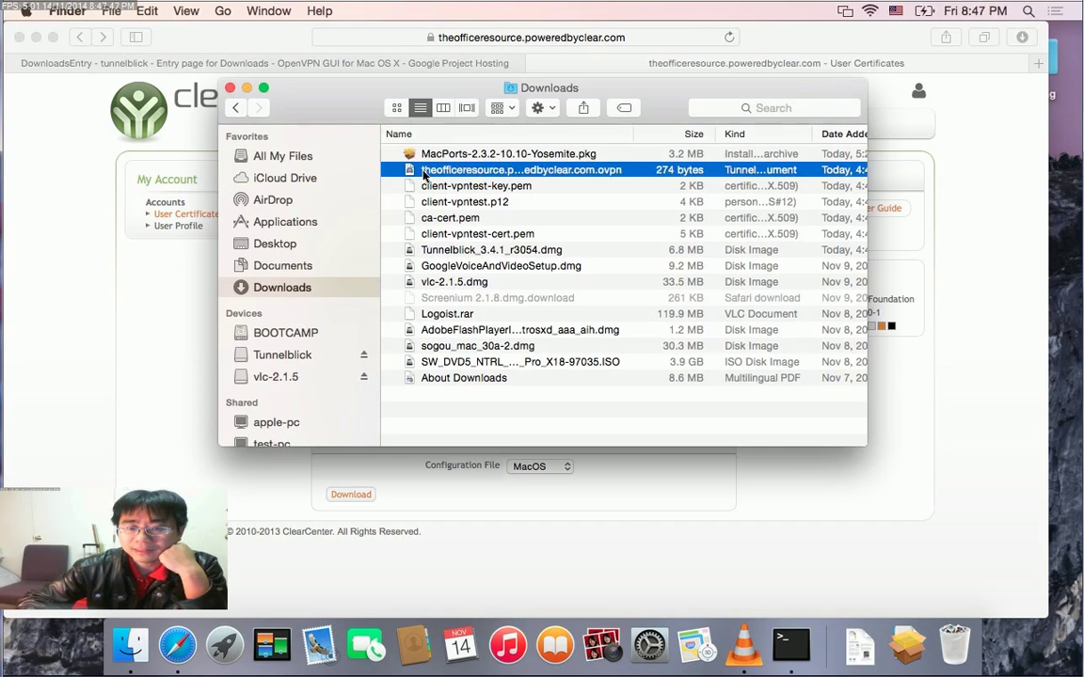
right_click(423, 172)
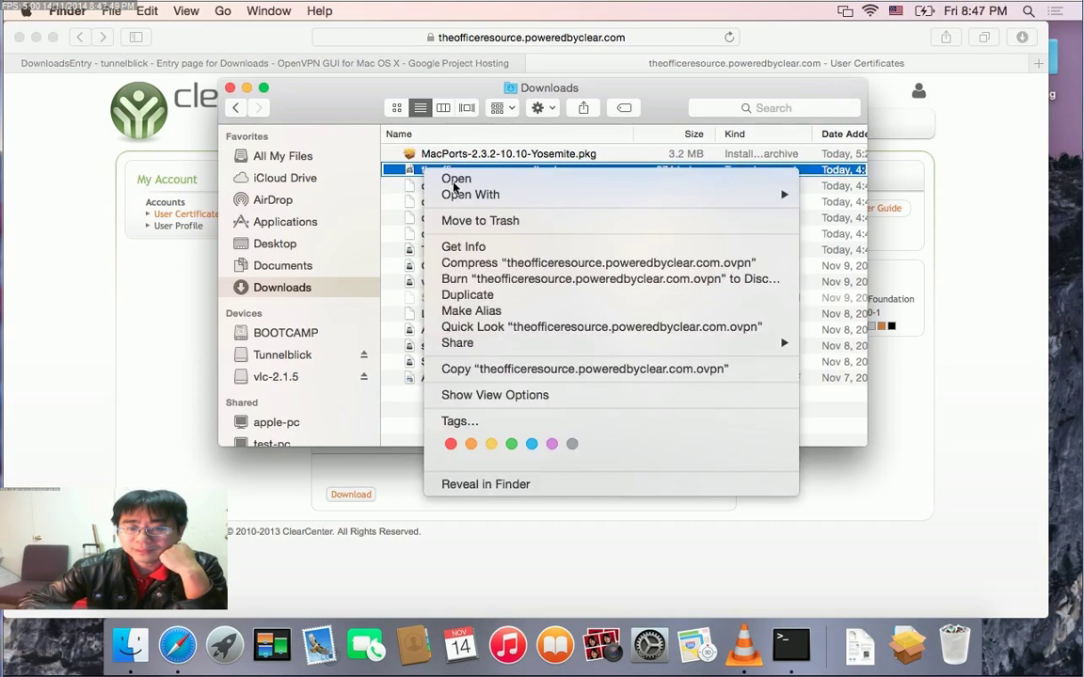
click(438, 177)
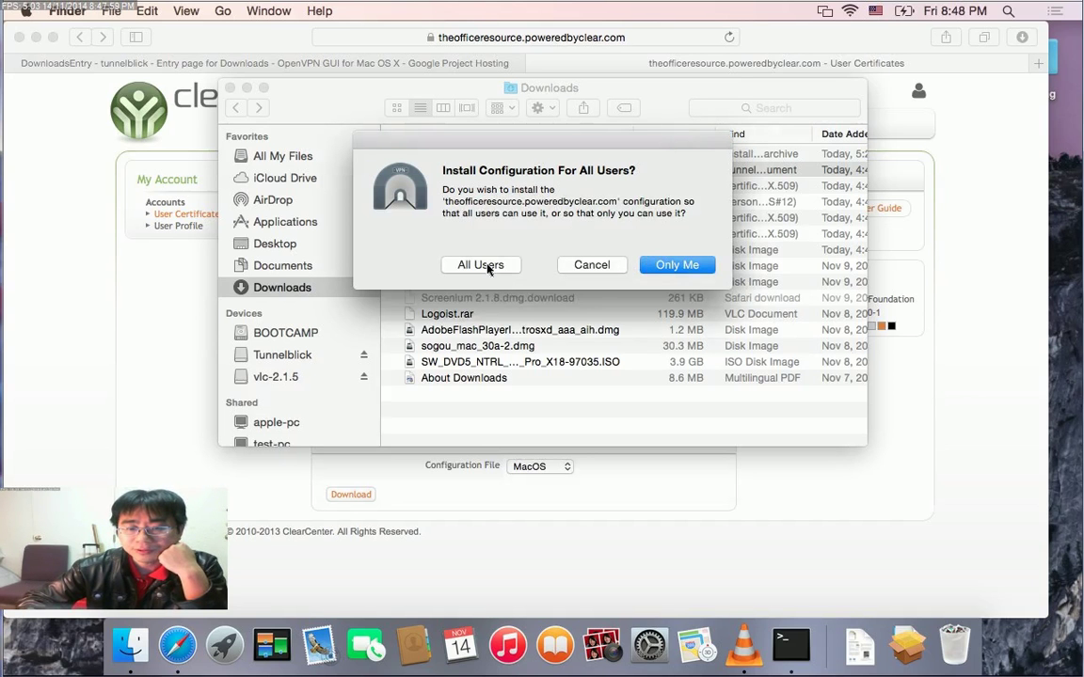
click(677, 266)
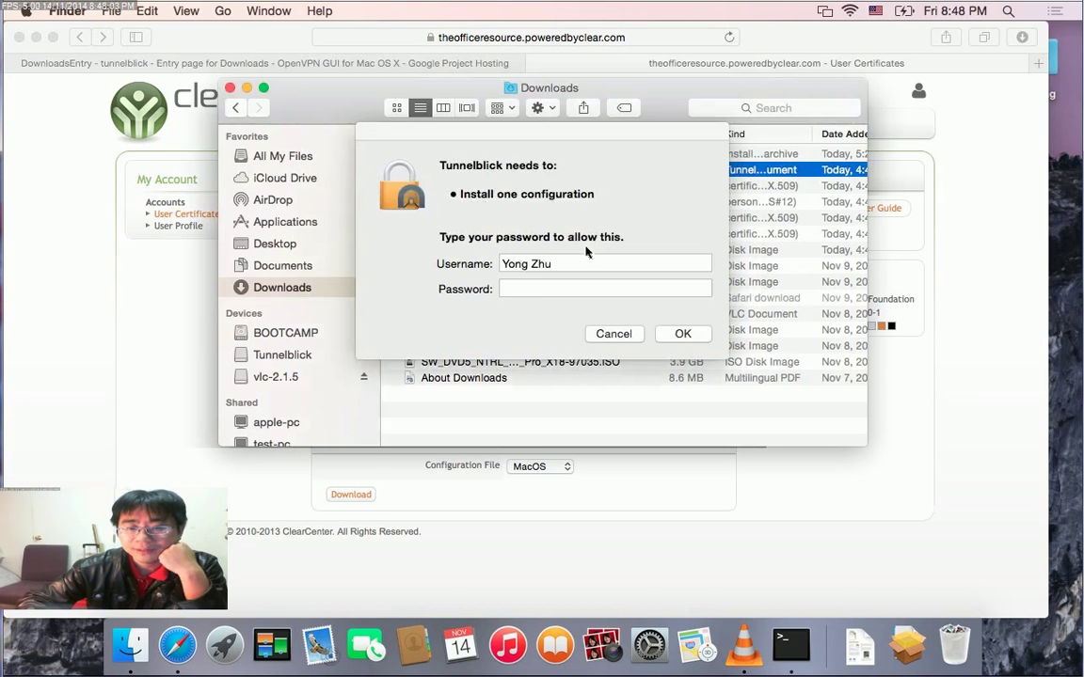
- Authorize Tunnelblick's configuration installation by entering the Mac account password
click(534, 289)
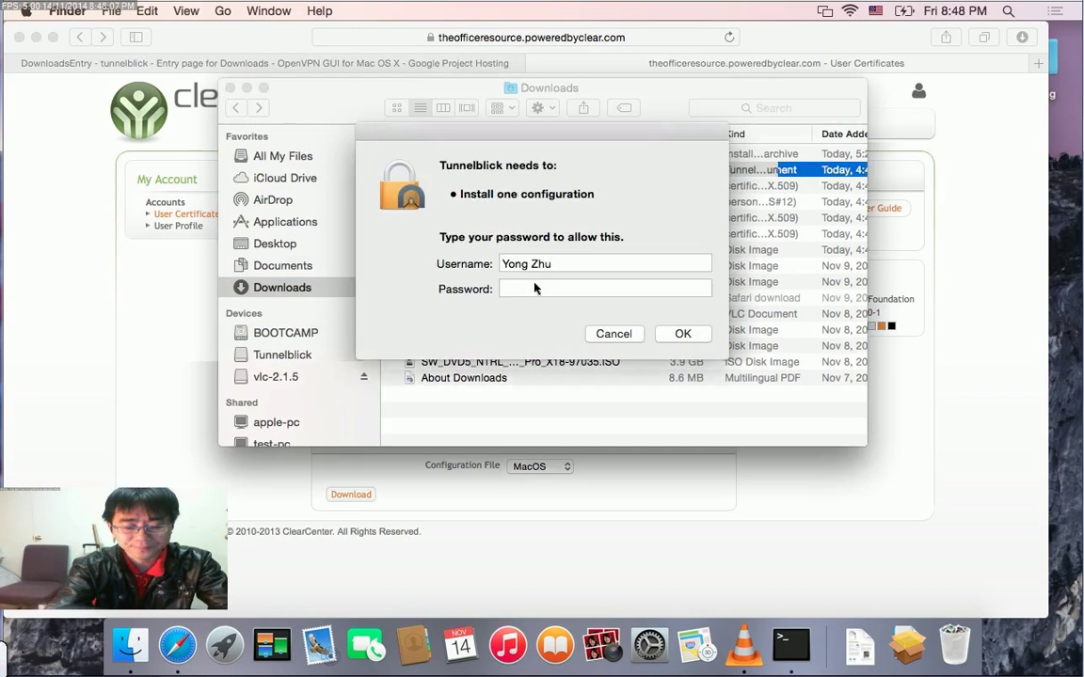
click(534, 289)
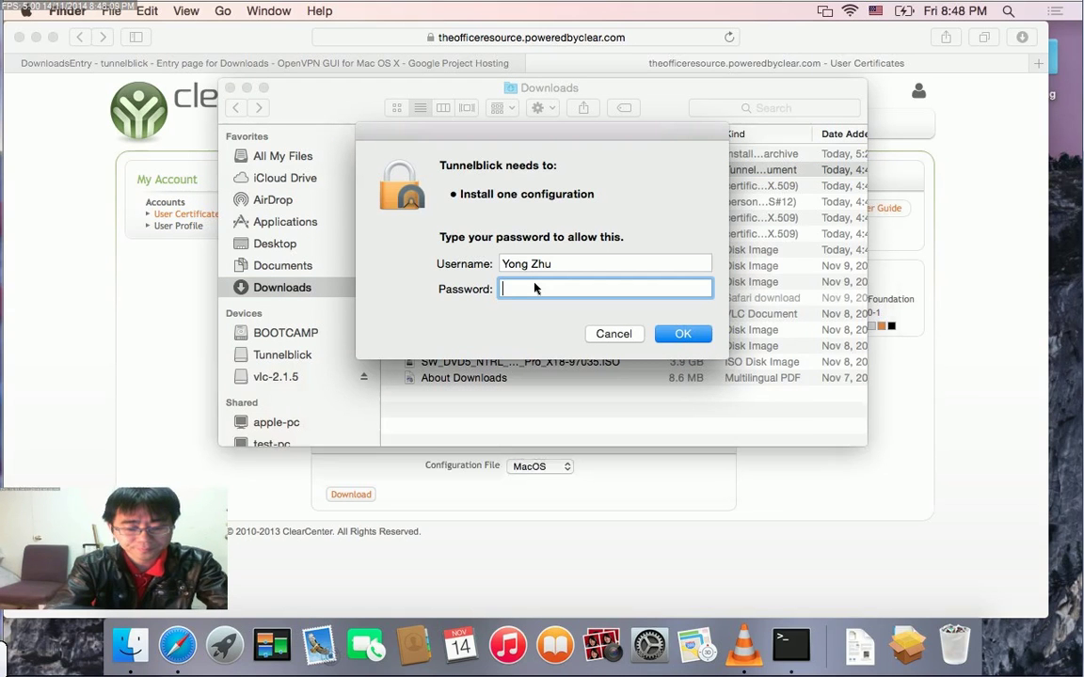
text(•••••••)
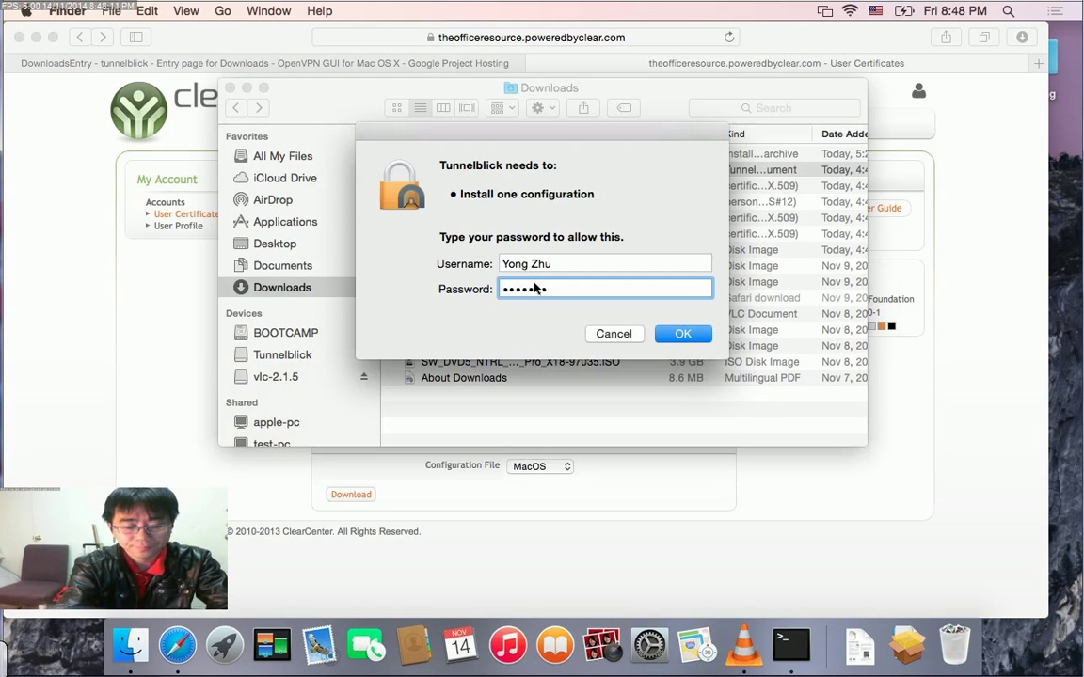
text(•••)
key(Return)
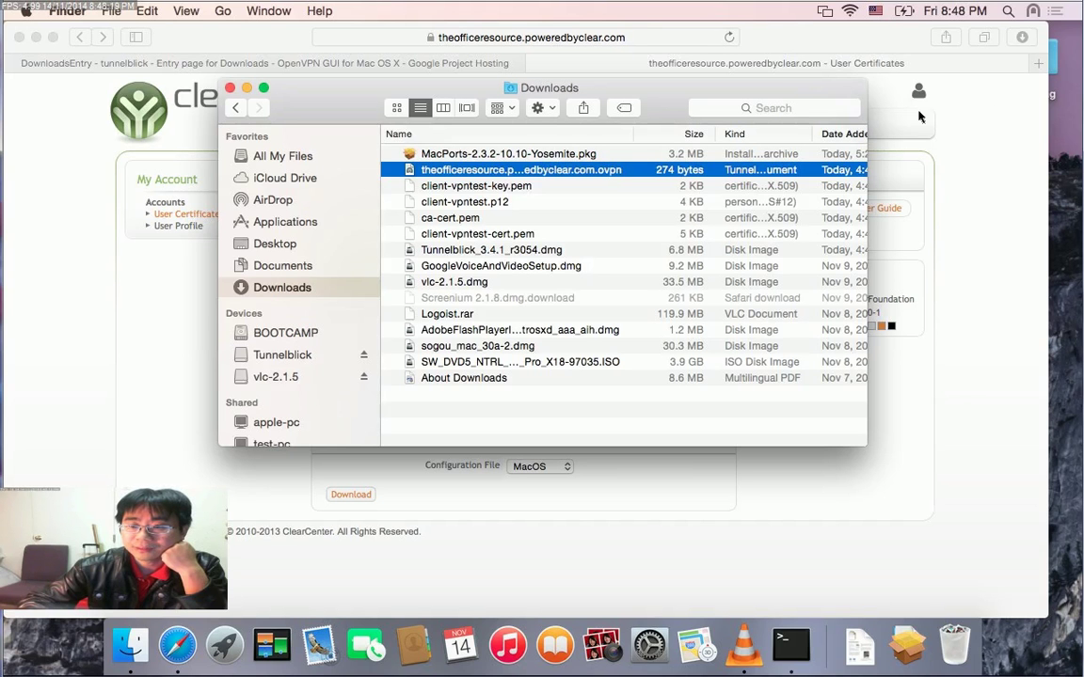
- Connect to theofficeresource.poweredbyclear.com with Tunnelblick, always using the down-root plugin and disabling further warnings for this configuration
click(1034, 13)
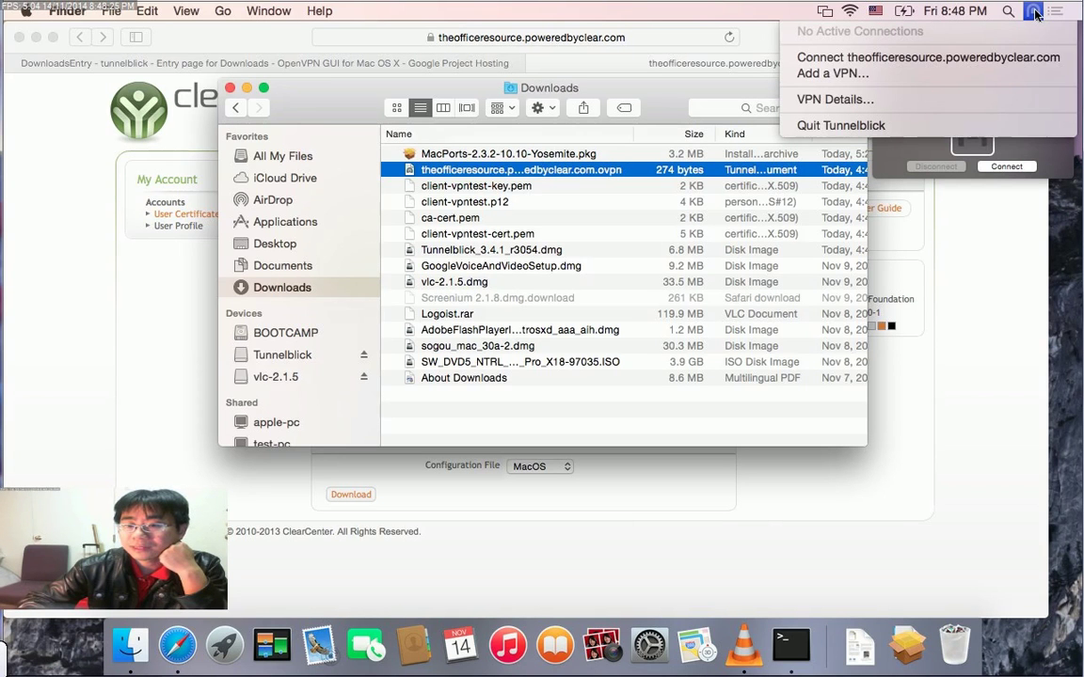
click(1034, 13)
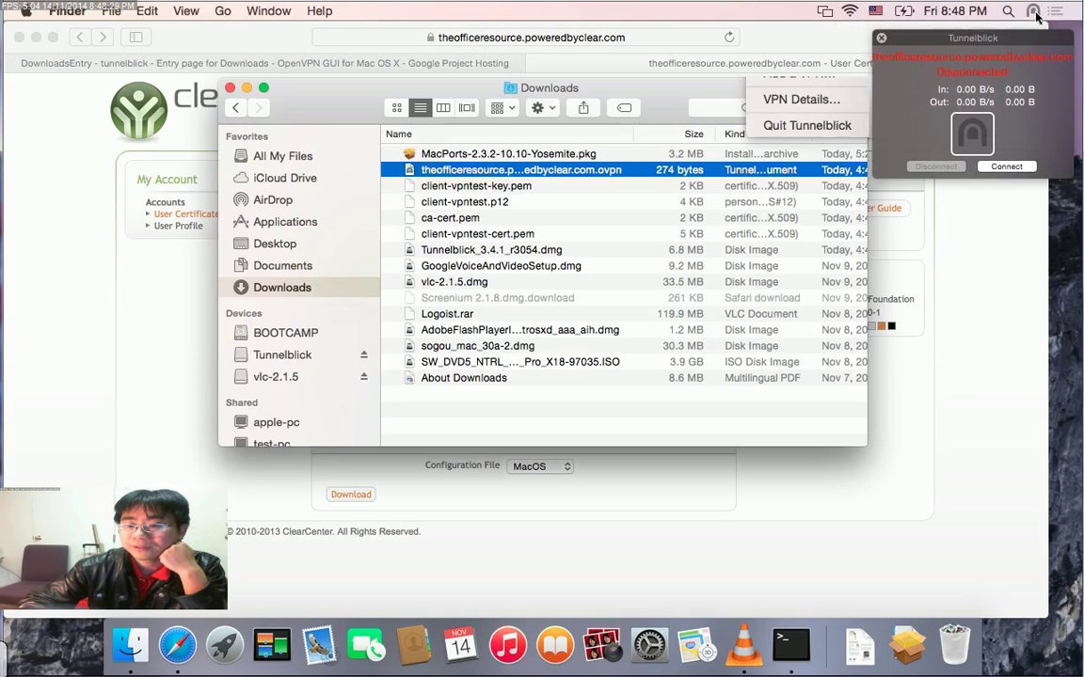
click(1035, 13)
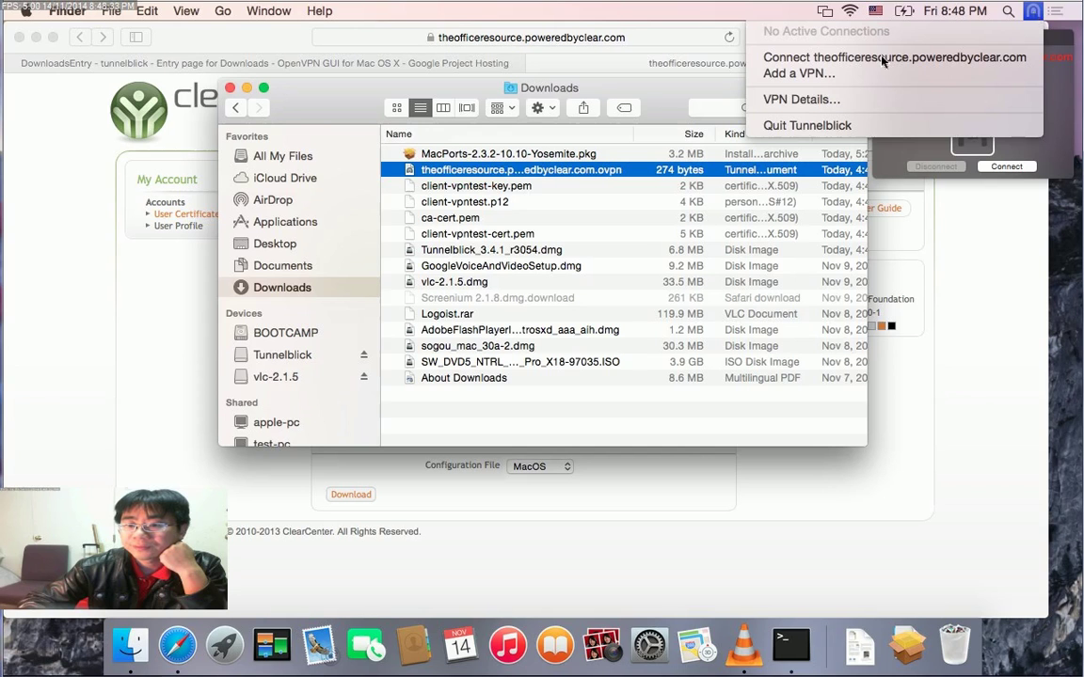
click(882, 59)
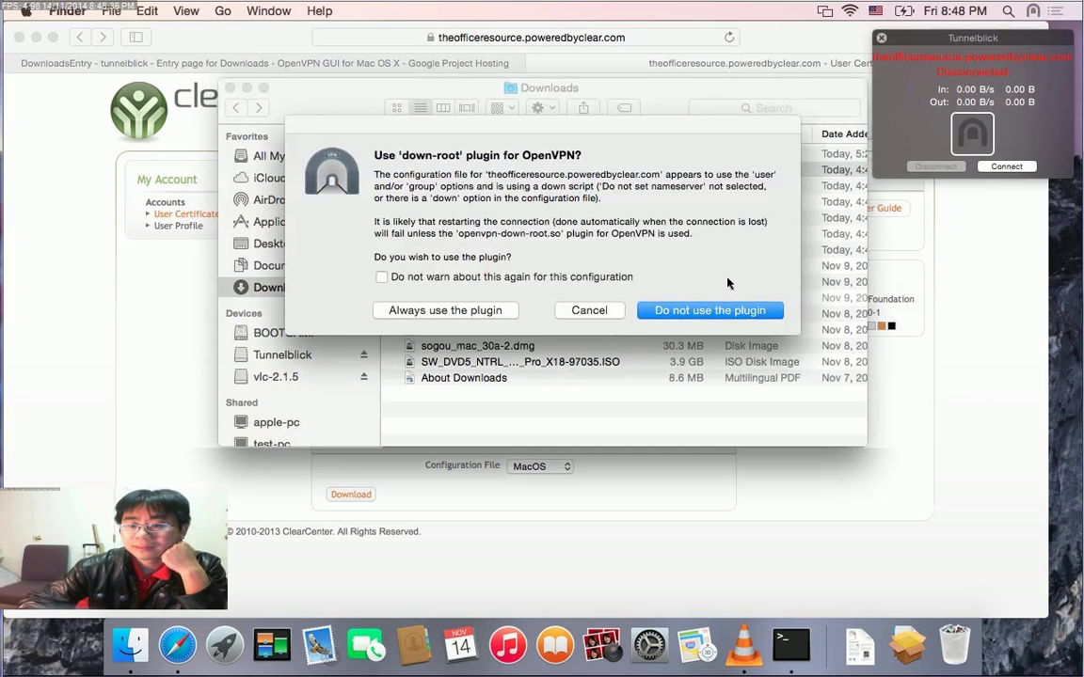
click(381, 277)
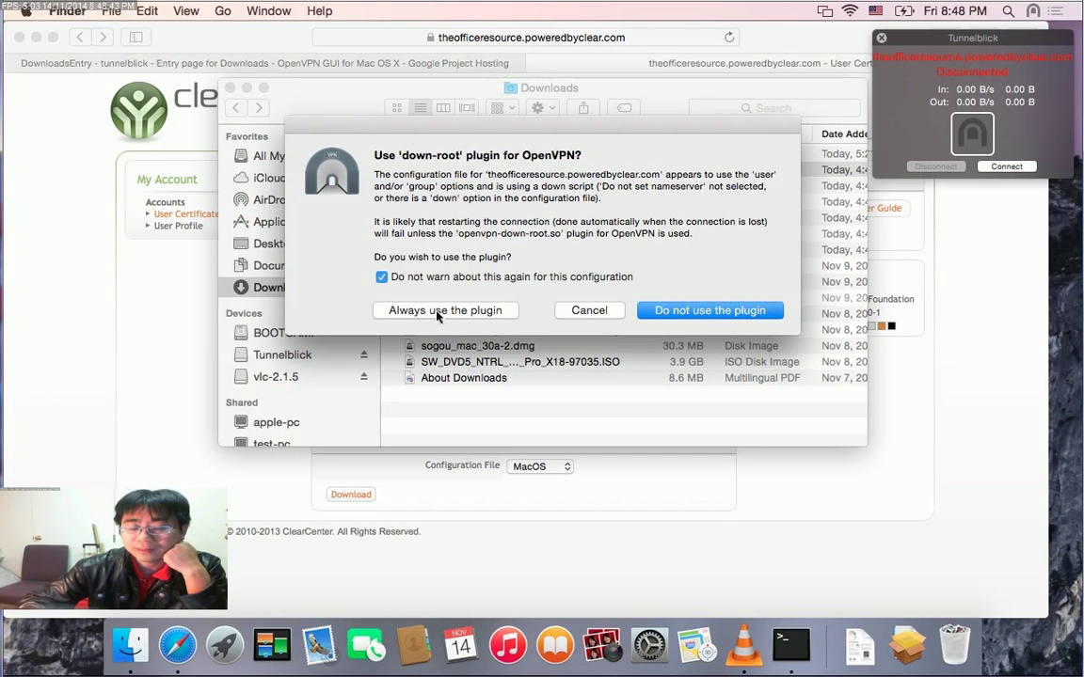
click(438, 312)
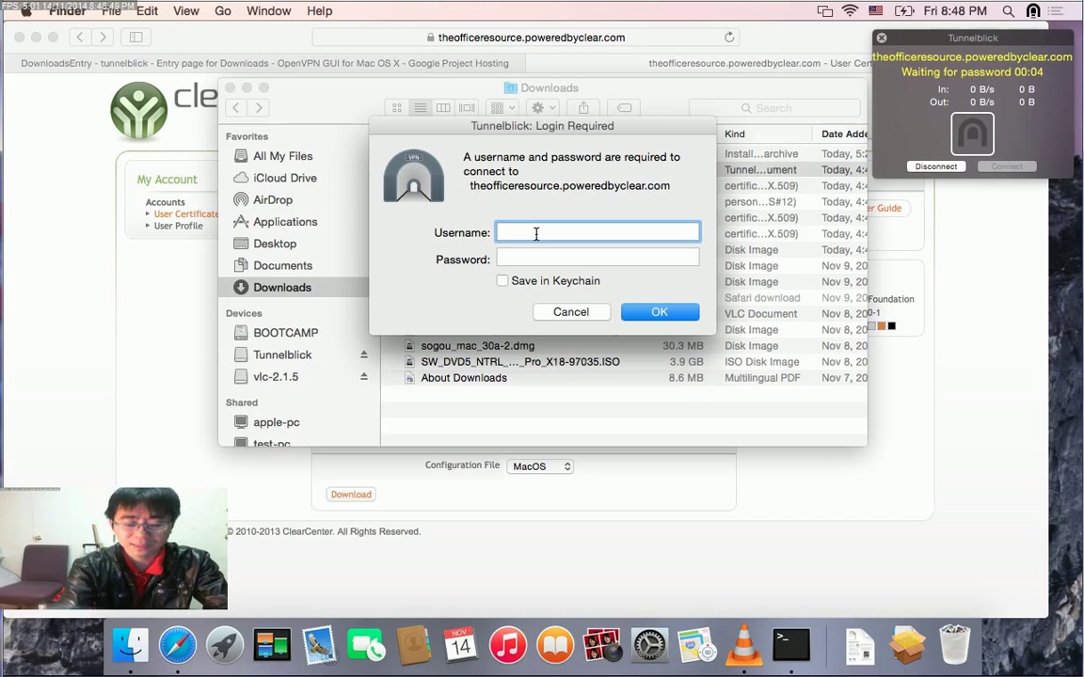
- Fill in the VPN login with username vpntest and the account password, saving the credentials in Keychain
text(vpntest)
key(Tab)
text(•••••••••••)
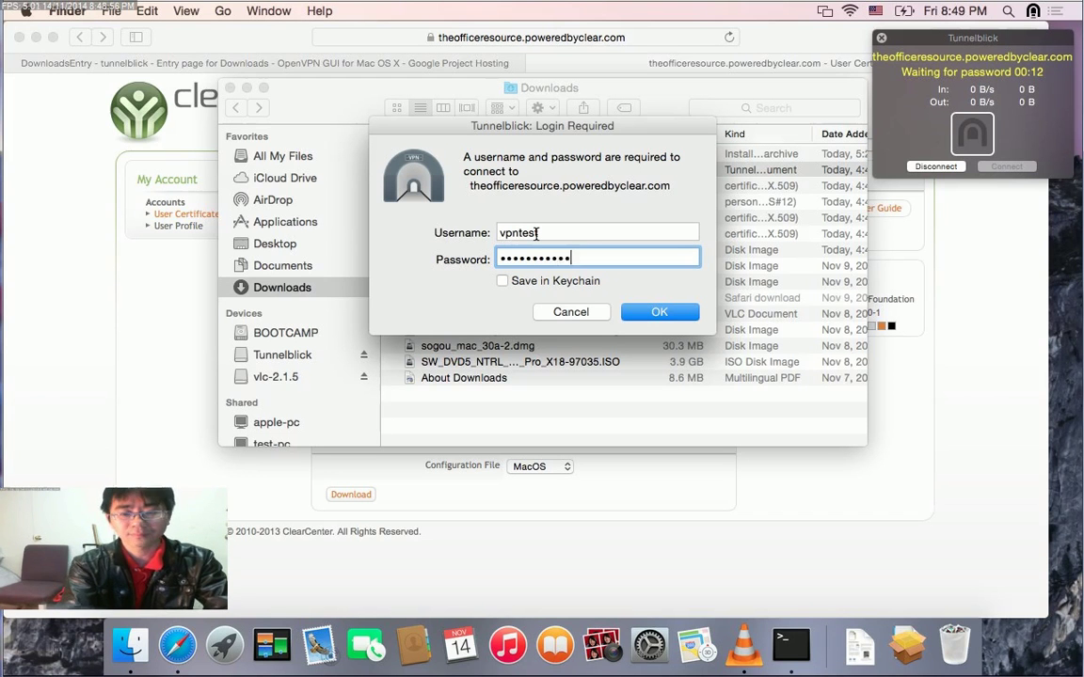
click(502, 281)
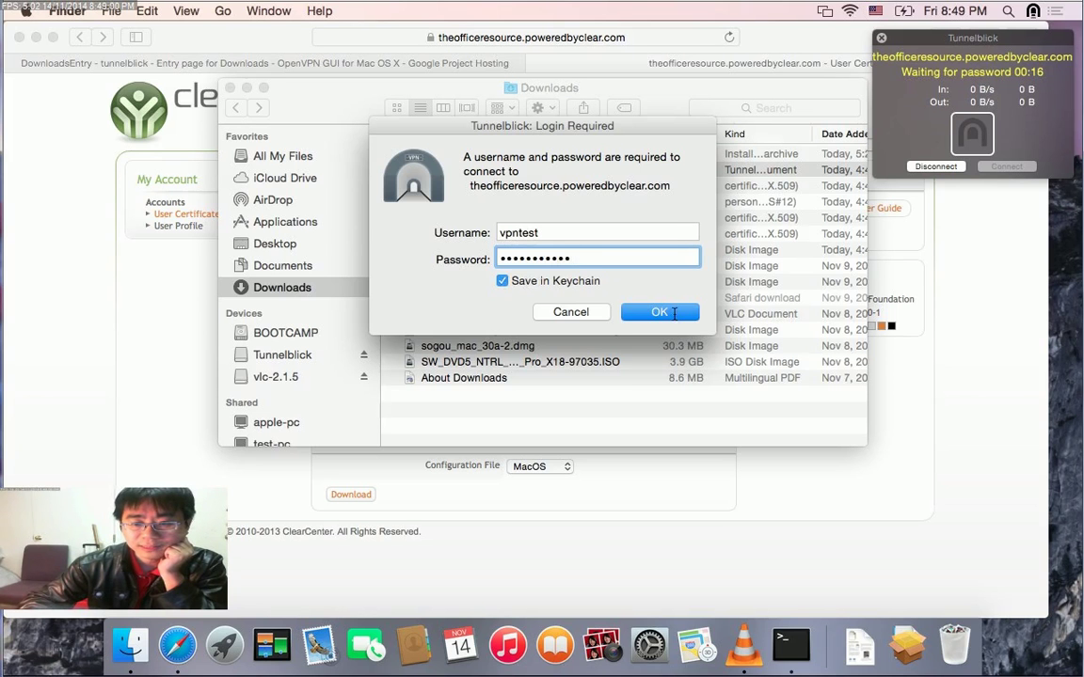